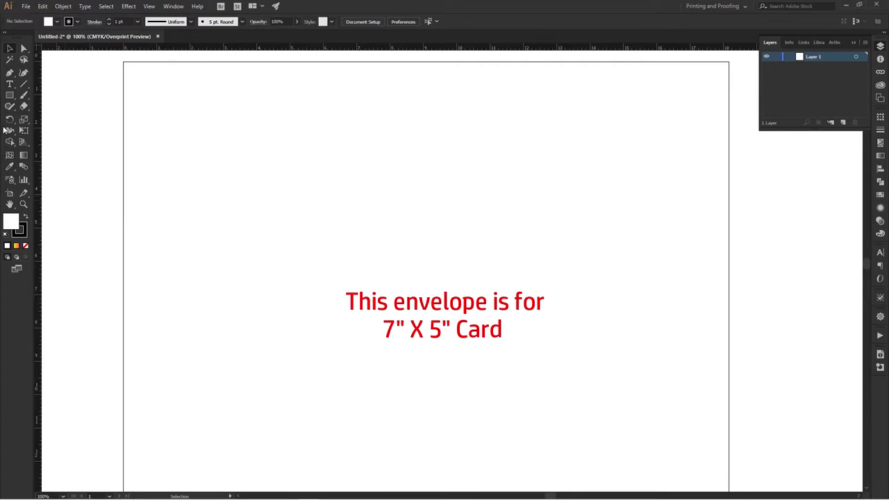
- Create a rectangle 7 in wide by 5 in tall
click(9, 95)
click(298, 185)
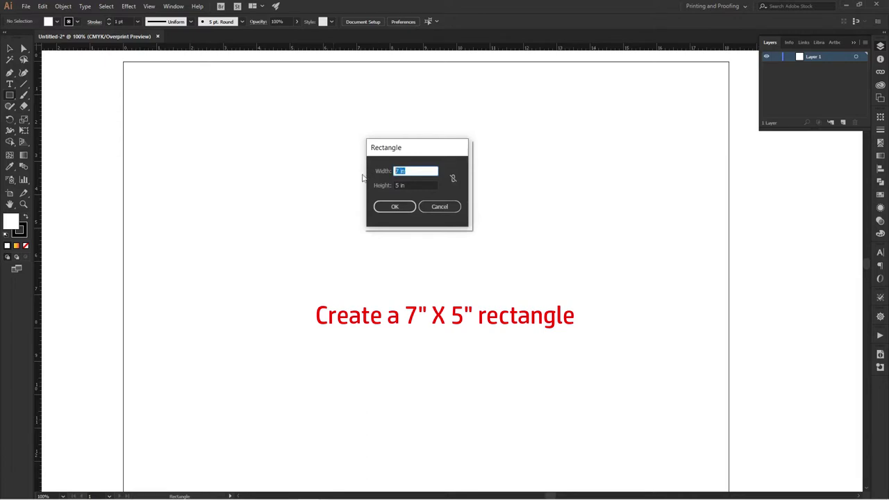
text(7)
key(Tab)
text(5)
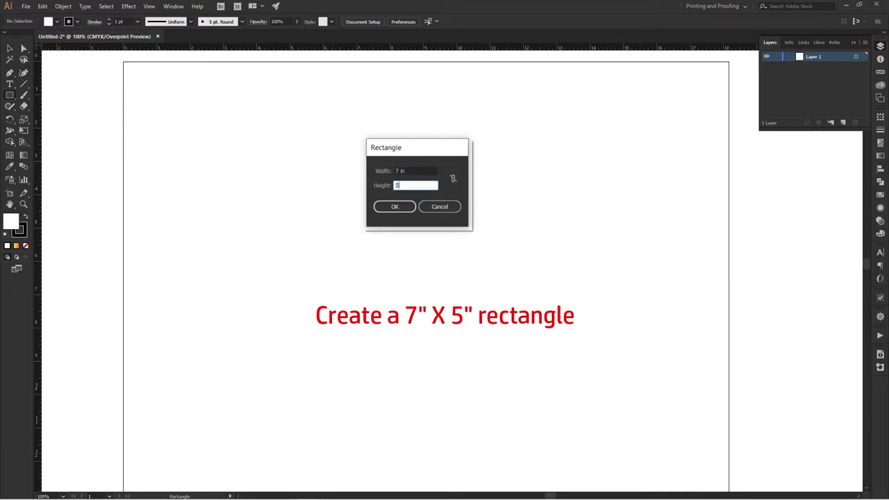
click(390, 208)
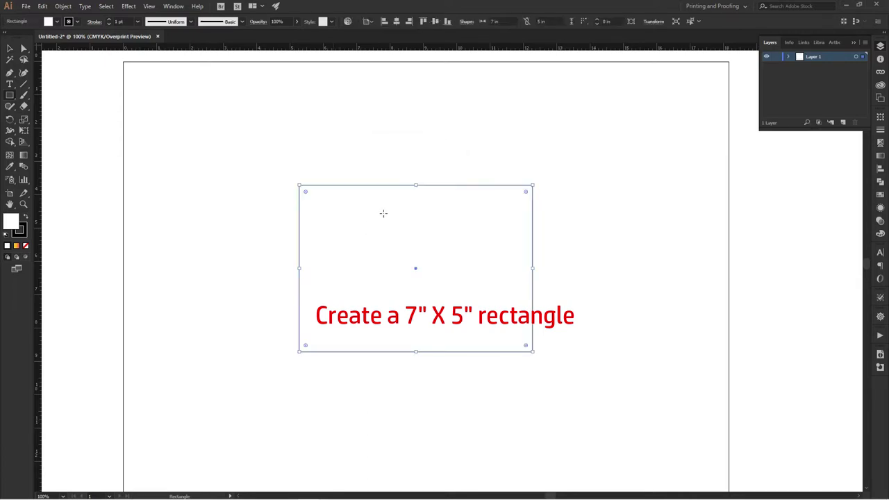
- Centre the rectangle horizontally and vertically on the artboard, then zoom in around it
click(10, 48)
click(263, 164)
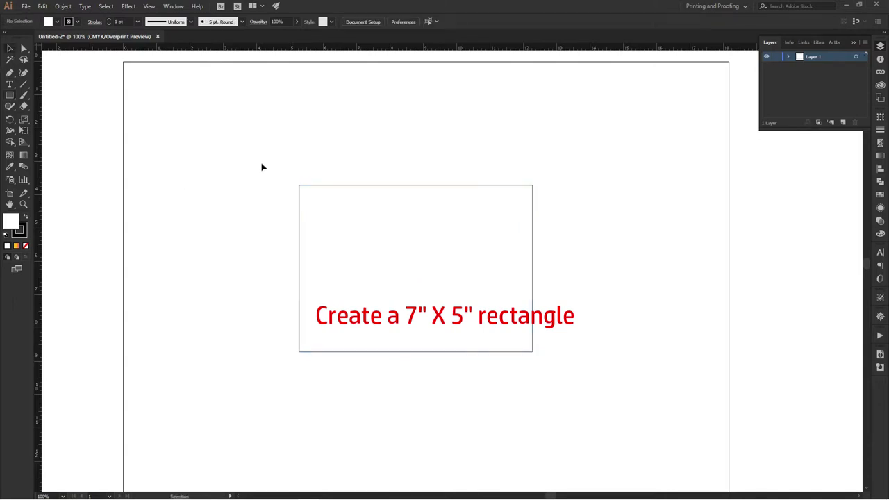
click(419, 259)
click(396, 20)
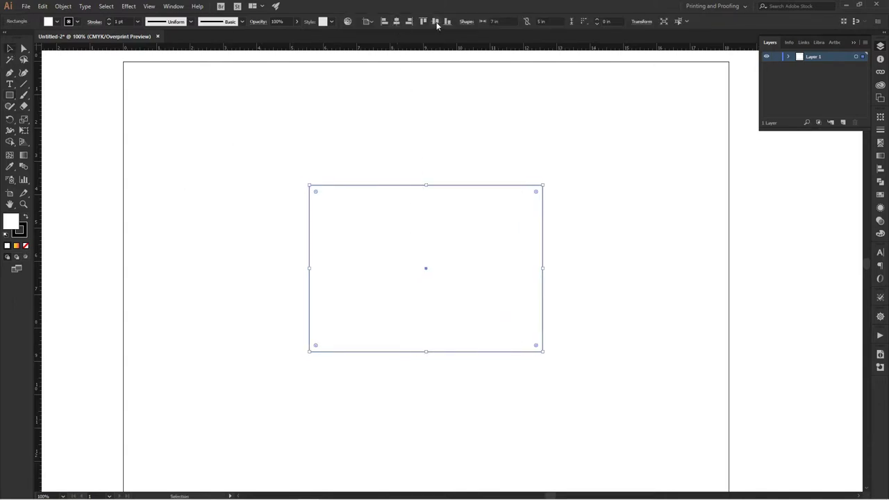
click(435, 21)
click(432, 101)
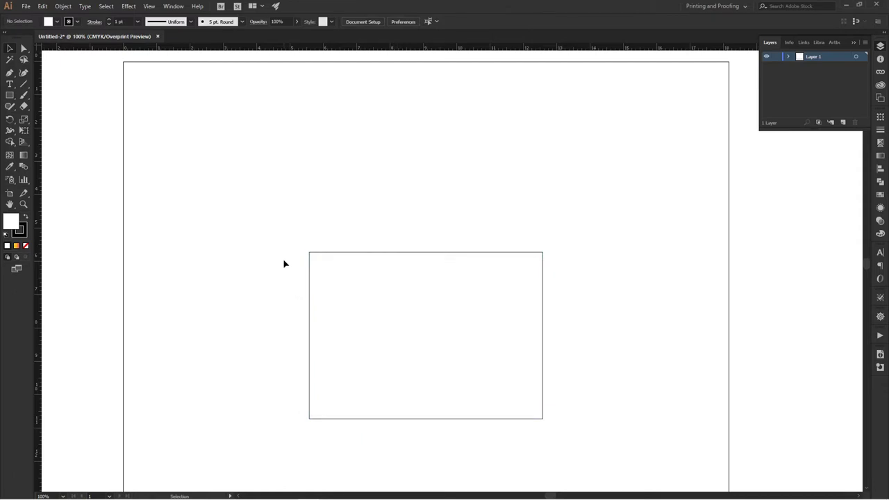
key(z)
drag(277, 230, 563, 439)
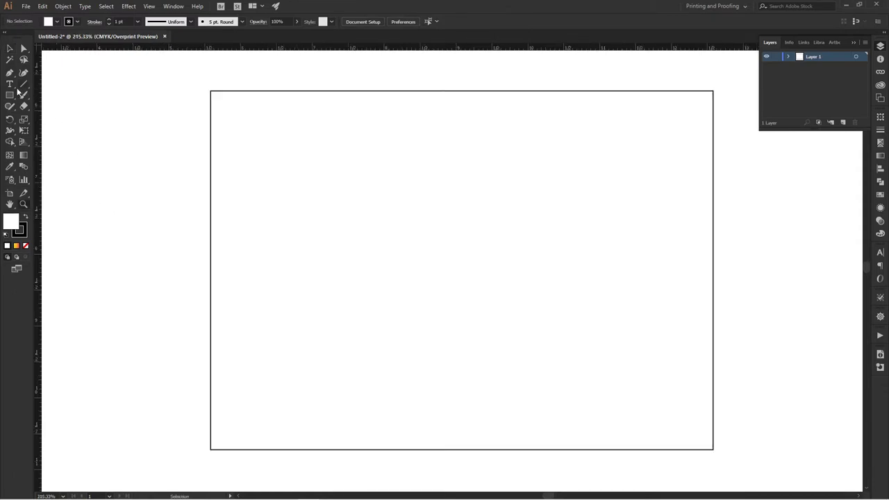
- Place a copy of the card to the right of the original and select it
click(10, 84)
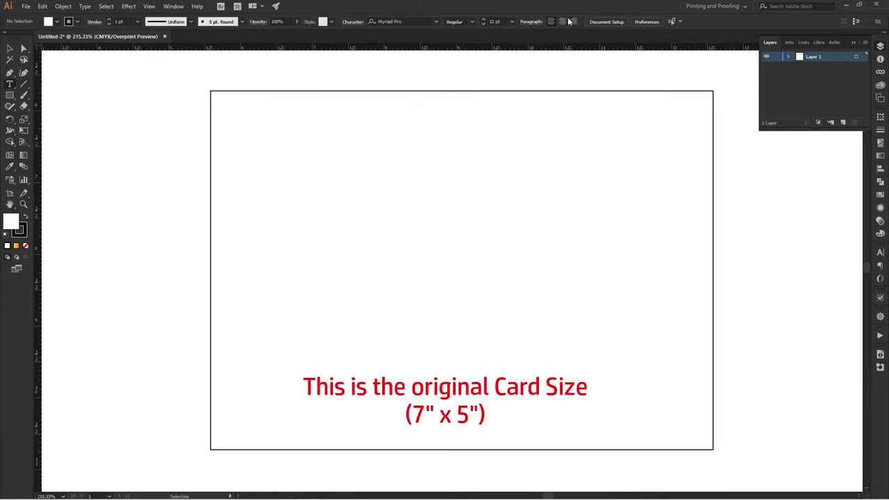
drag(407, 264, 834, 283)
scroll(570, 287, right, 5)
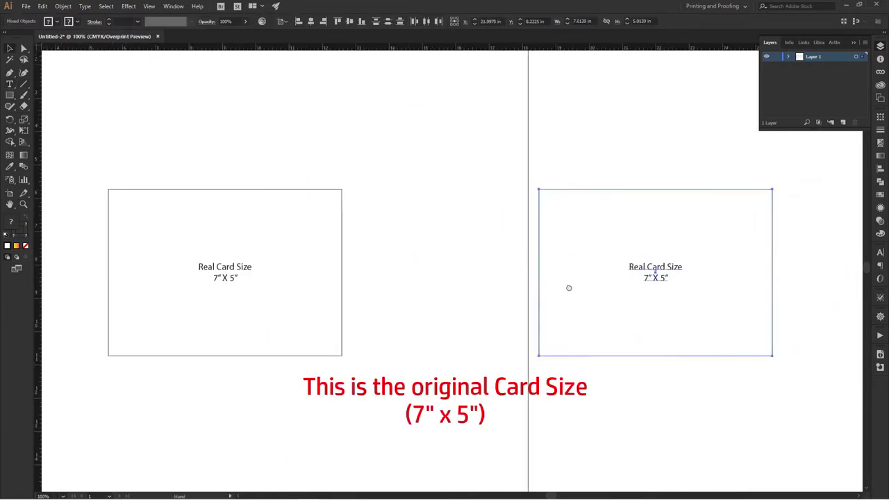
scroll(572, 157, right, 3)
click(538, 180)
drag(535, 161, 528, 207)
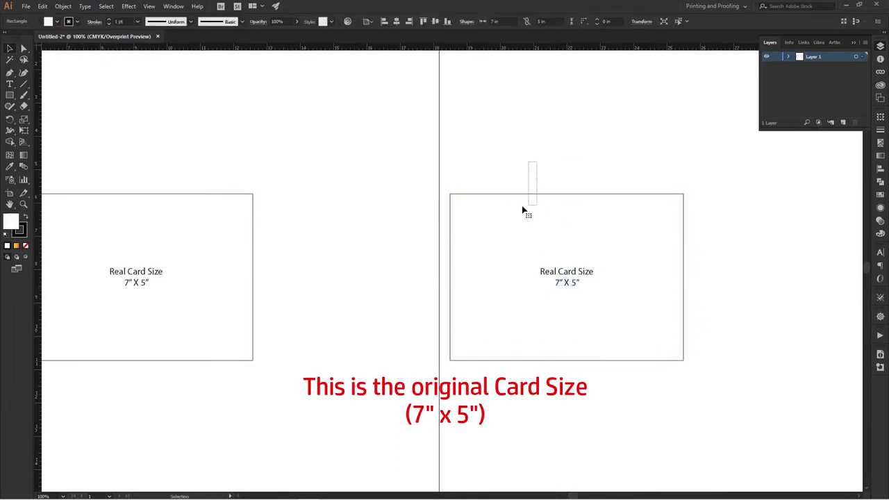
- Fill the right-hand card copy light blue with cyan at 25
double_click(10, 222)
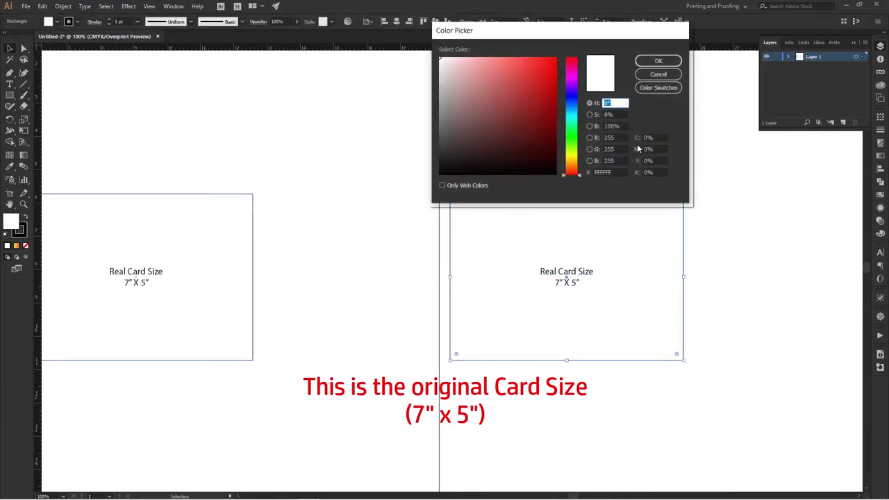
double_click(650, 138)
text(25)
key(Return)
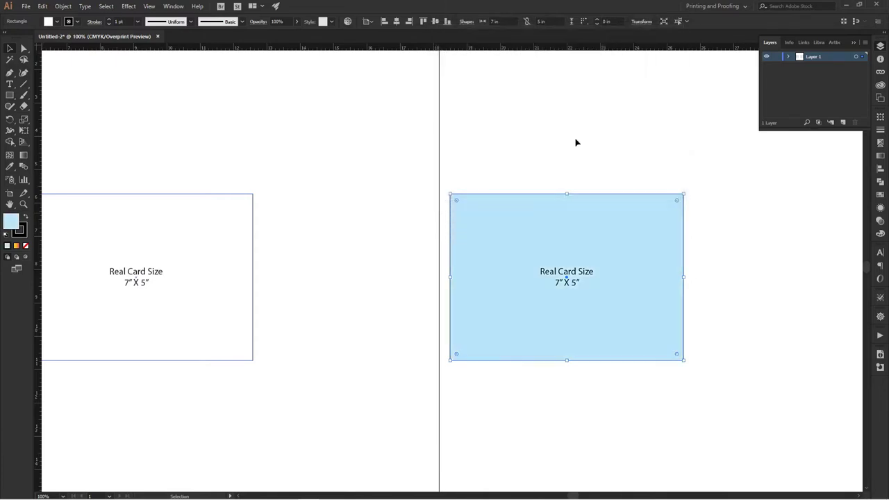
click(532, 160)
- Delete the Real Card Size label from the left card and zoom in on that rectangle
scroll(391, 289, left, 5)
click(391, 290)
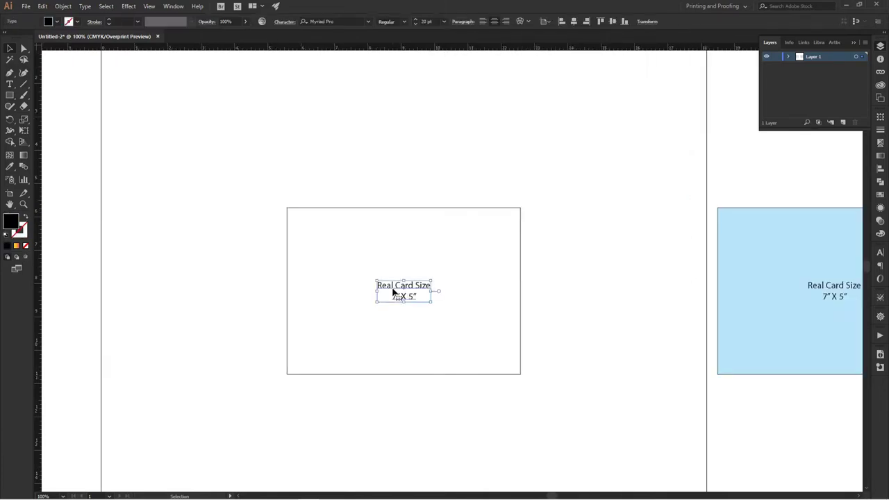
key(Delete)
click(393, 293)
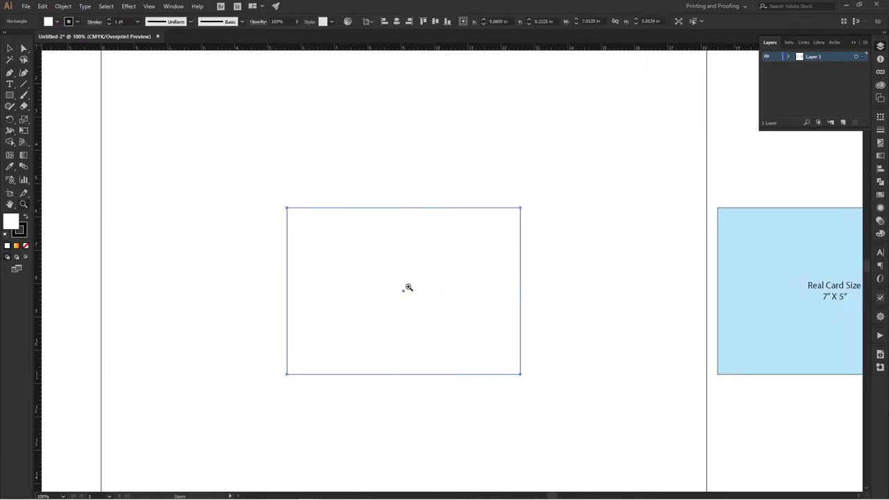
key(z)
click(410, 287)
drag(412, 287, 413, 275)
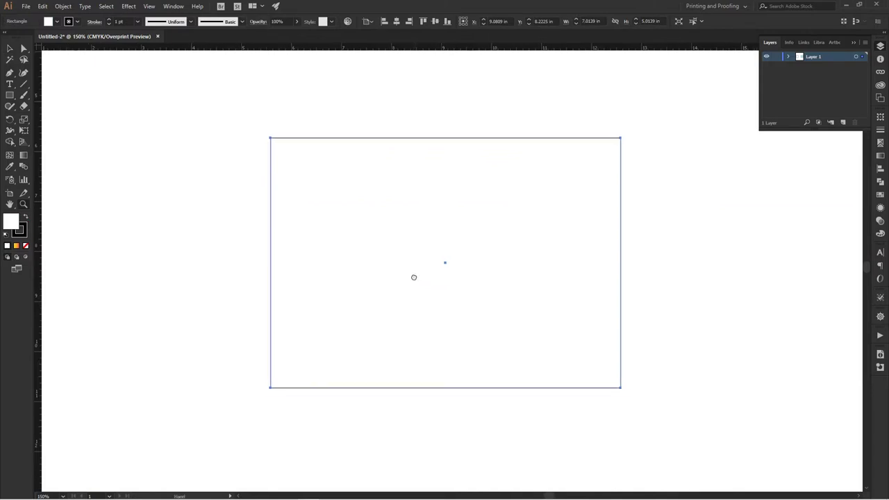
click(9, 51)
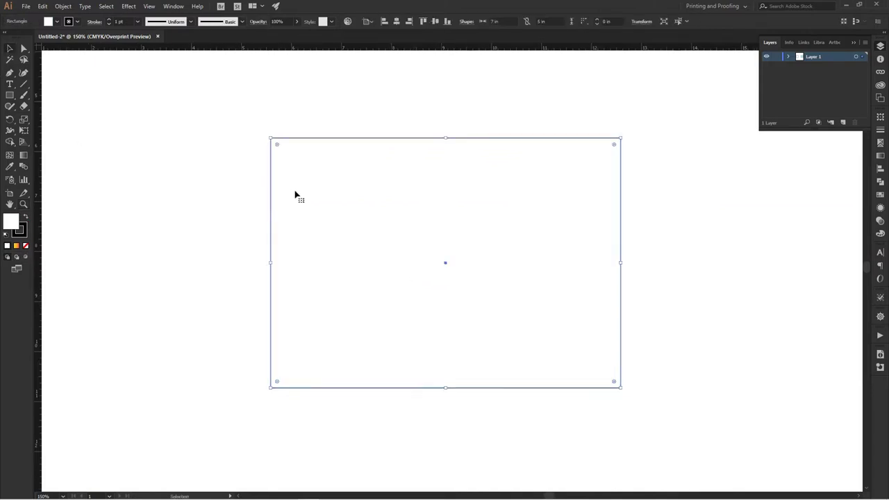
- Open the Transform panel as a floating panel and select the card rectangle
click(881, 117)
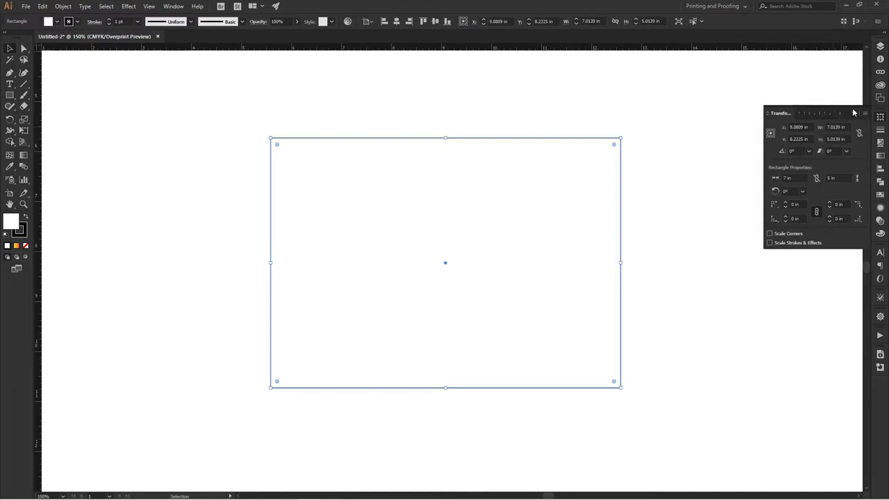
mouse_move(848, 110)
mouse_down()
mouse_move(727, 126)
mouse_move(735, 145)
mouse_up()
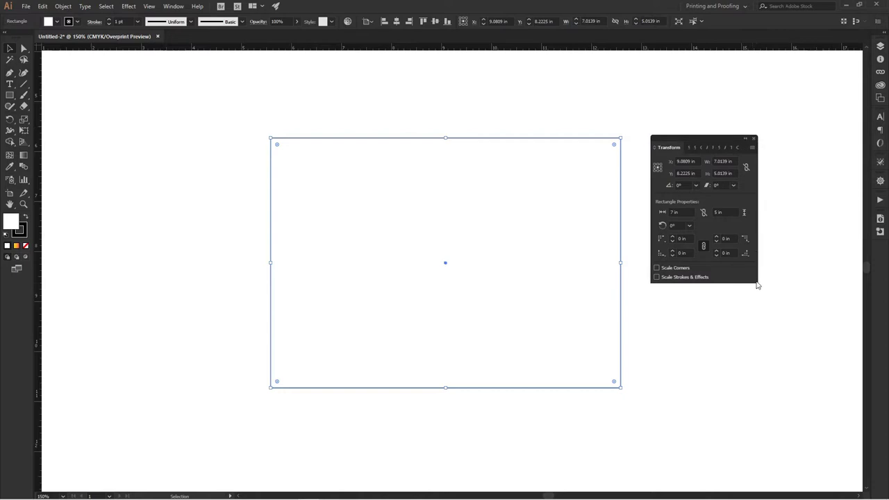
click(799, 271)
click(466, 212)
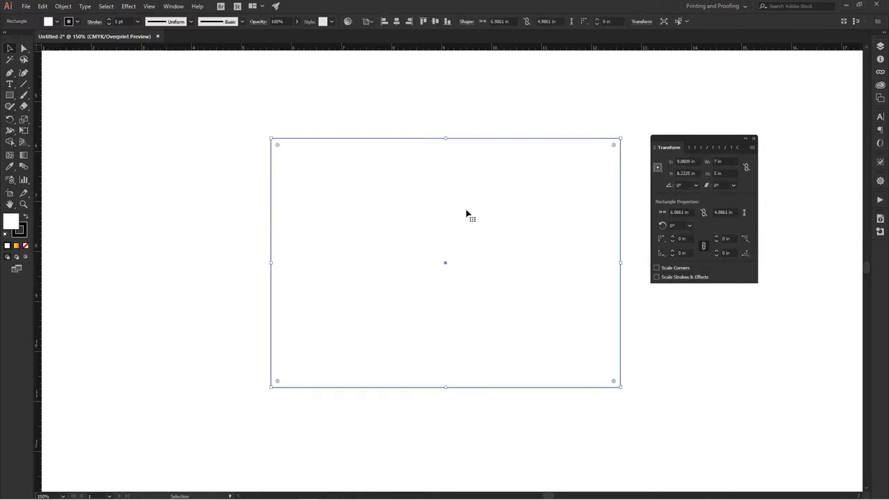
- Set the rectangle's width to 7 in+0.25 and height to 5 in+0.125
click(733, 163)
text(+)
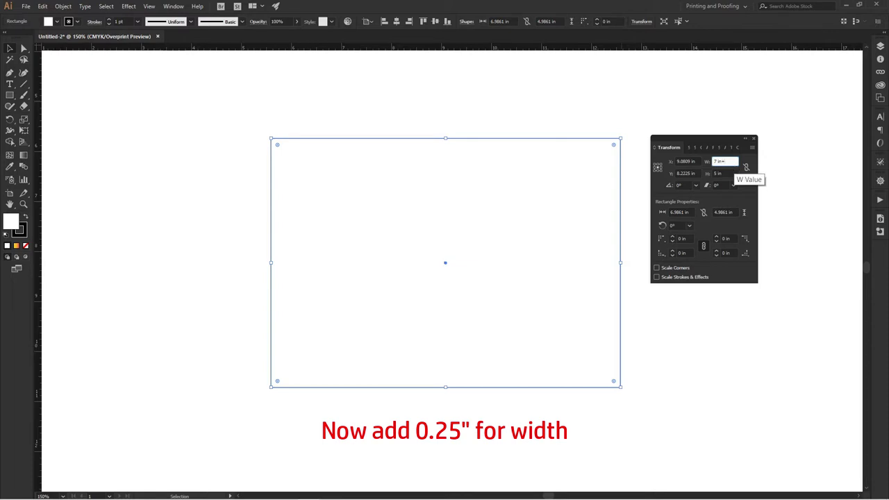
text(0.25)
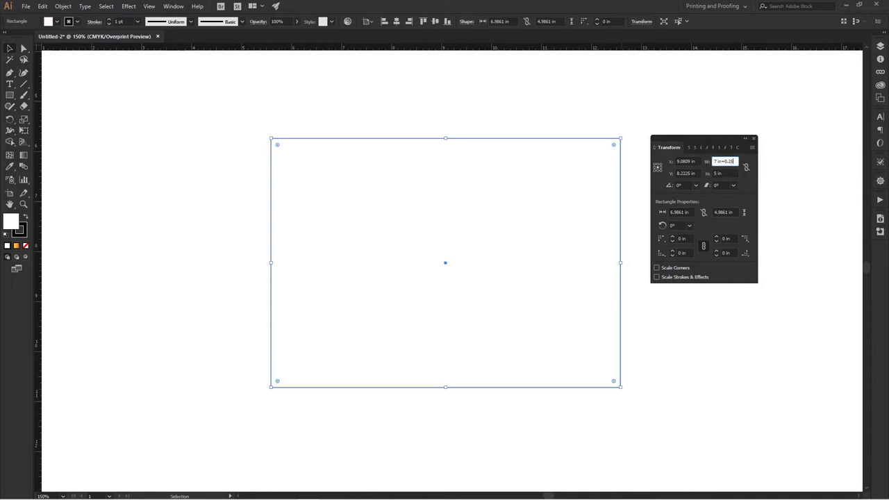
click(726, 174)
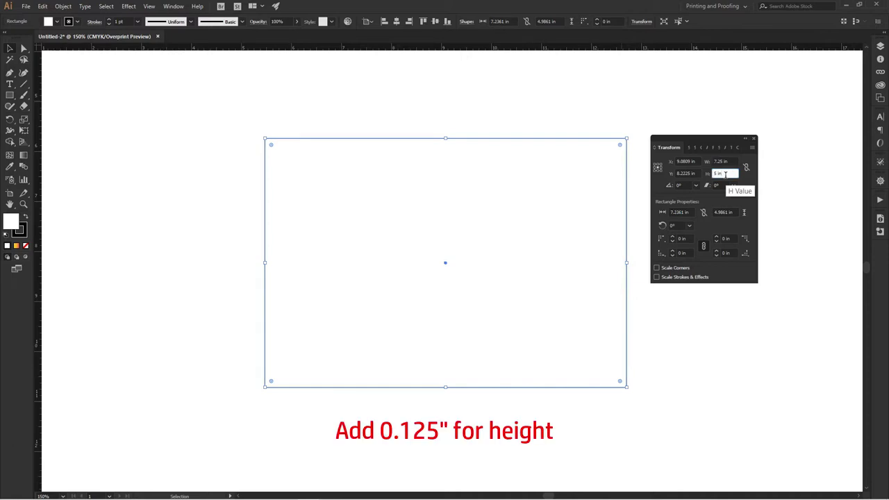
click(725, 174)
text(+0.12)
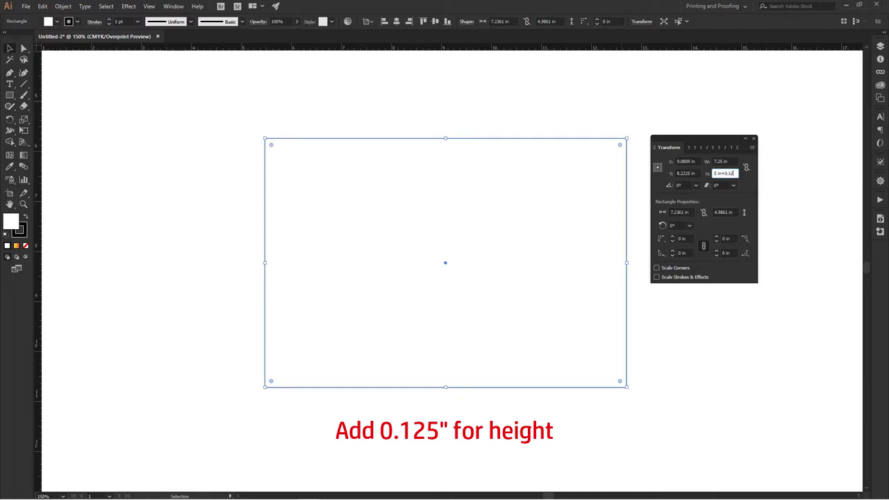
text(5)
key(Return)
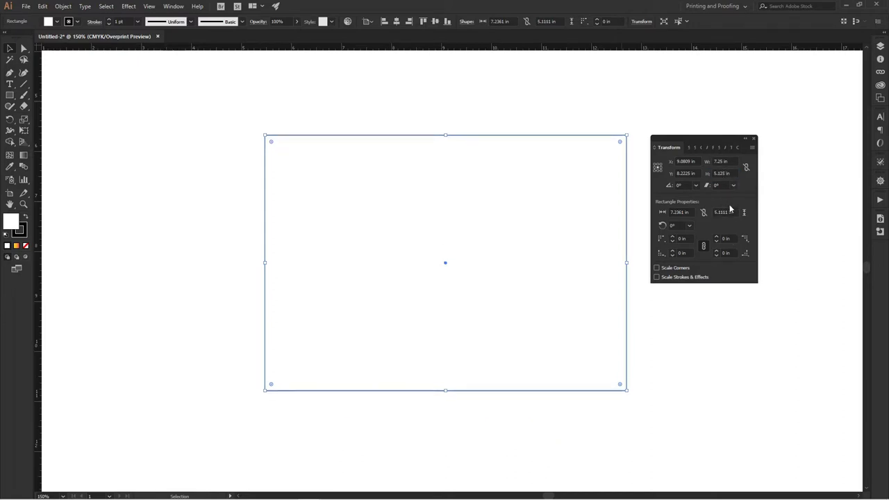
click(617, 107)
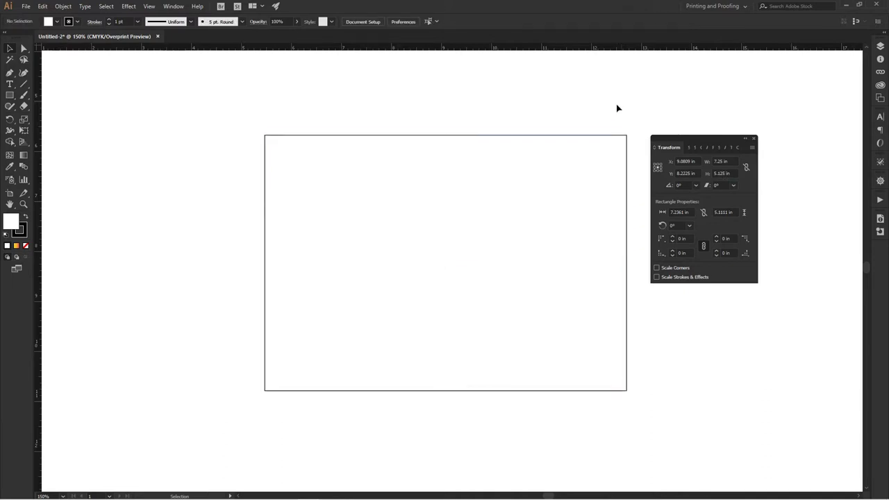
- Paste a copy of the body rectangle in place and set its height to 1.5 in
click(550, 215)
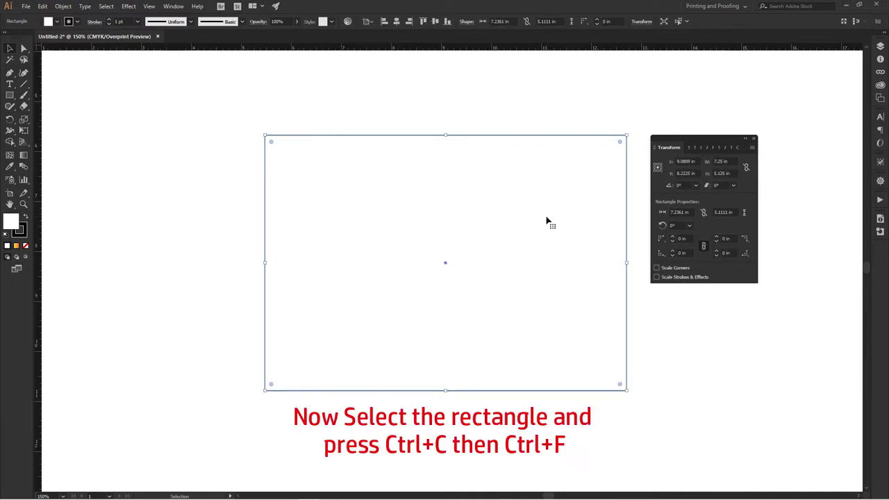
click(420, 115)
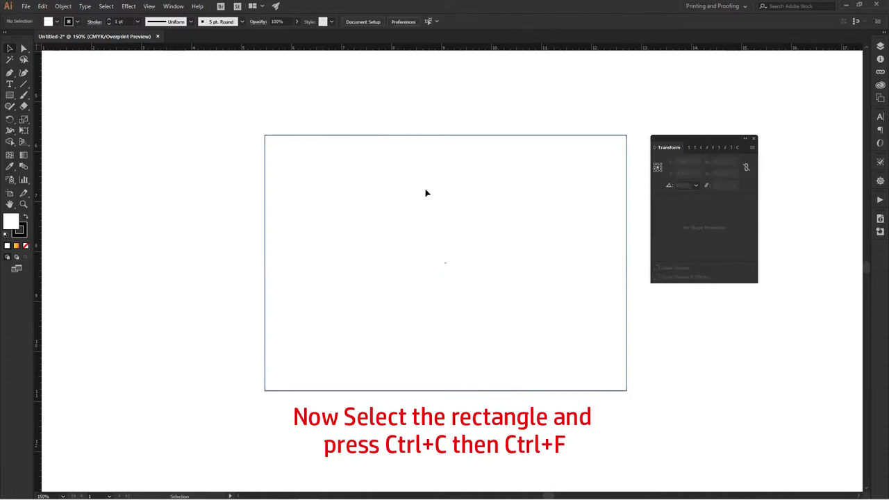
click(424, 192)
key(a)
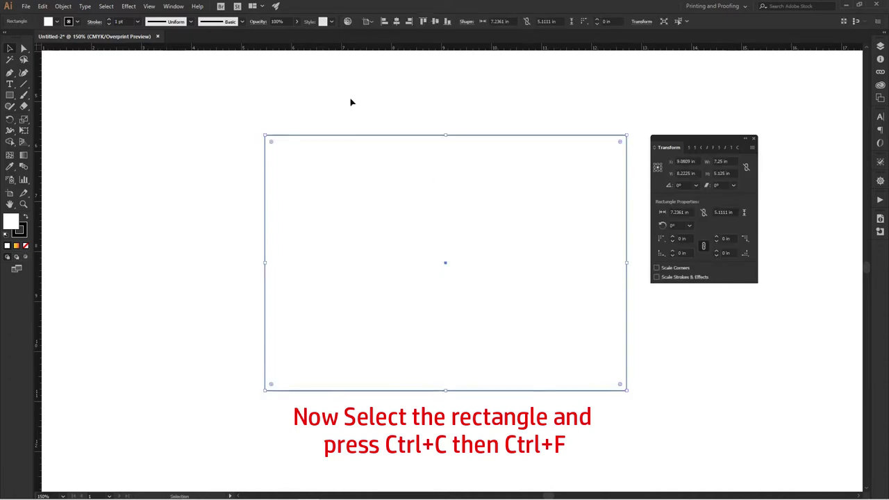
key(v)
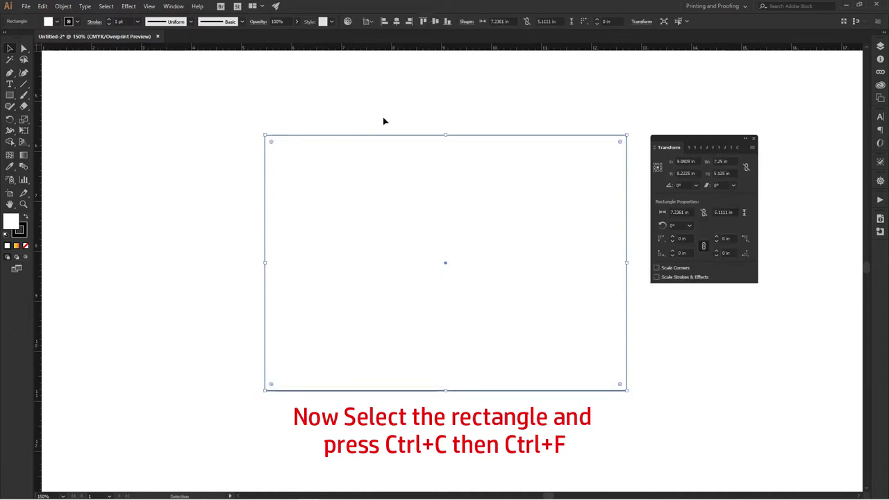
click(729, 173)
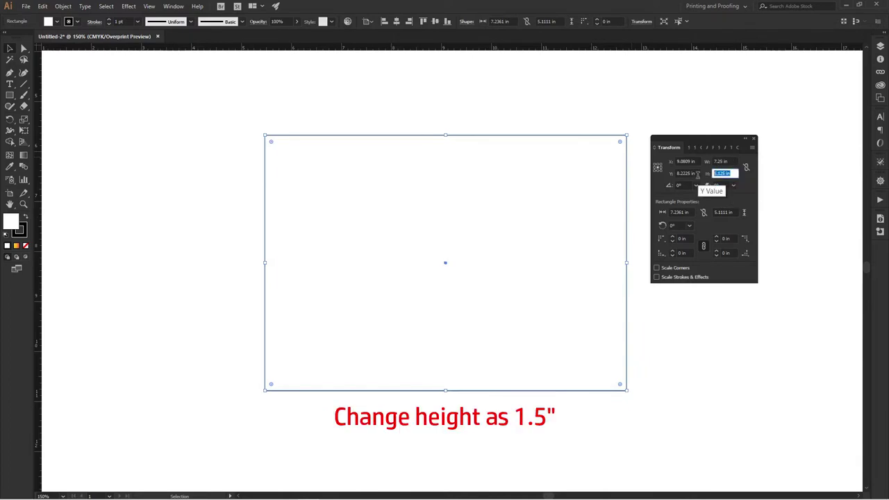
text(1.5)
key(Return)
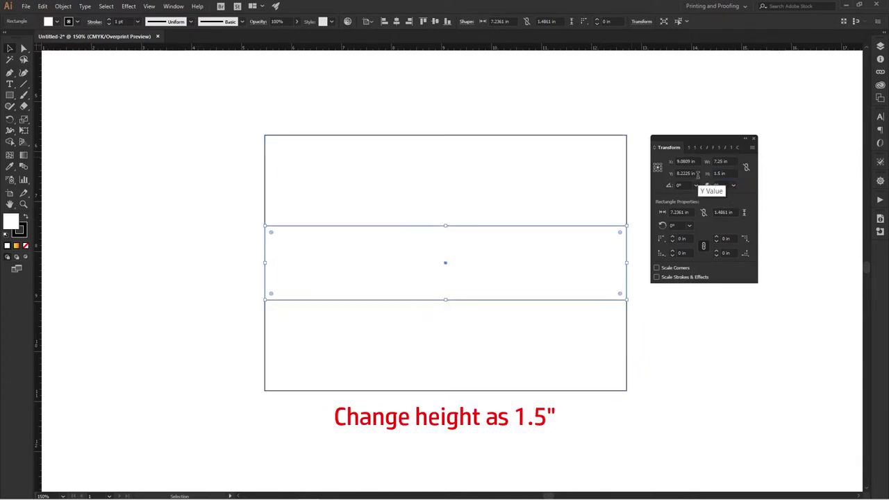
- Move the 1.5 in strip up so it snaps onto the body's top edge
click(198, 260)
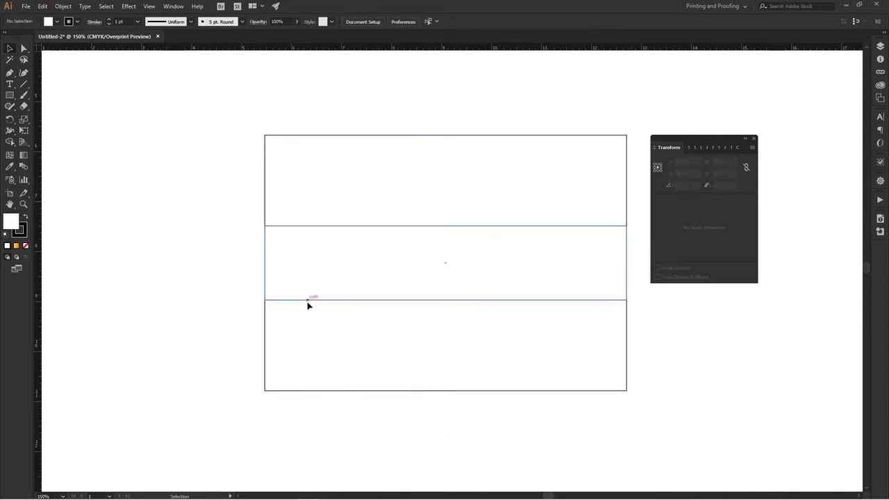
drag(310, 301, 295, 139)
click(167, 226)
drag(166, 226, 159, 243)
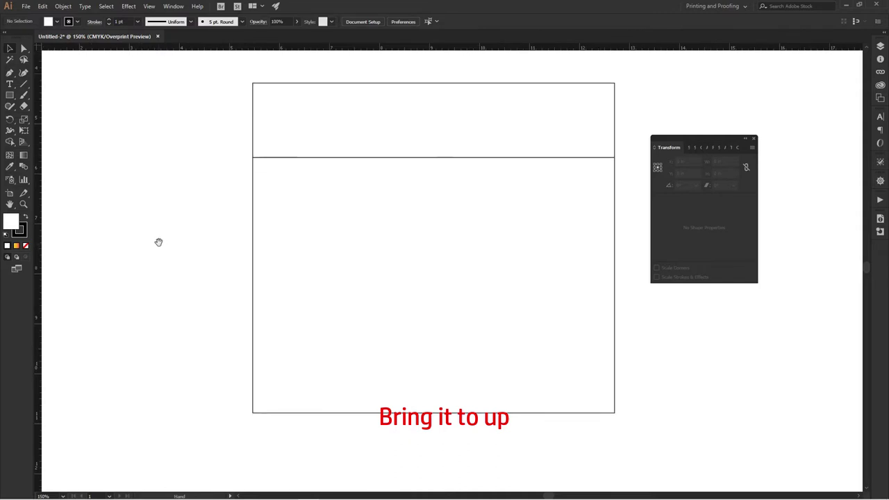
- Paste a copy of the body, set its width to 0.75 in, and move it against the body's left edge
click(327, 299)
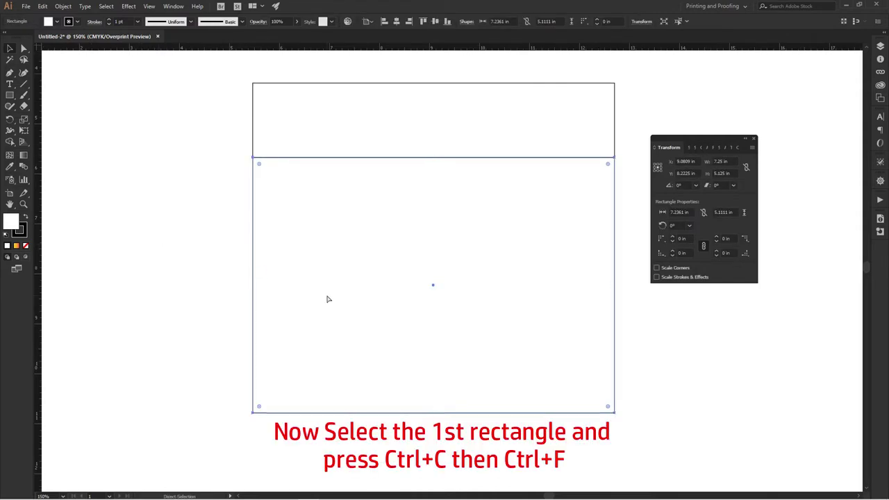
key(v)
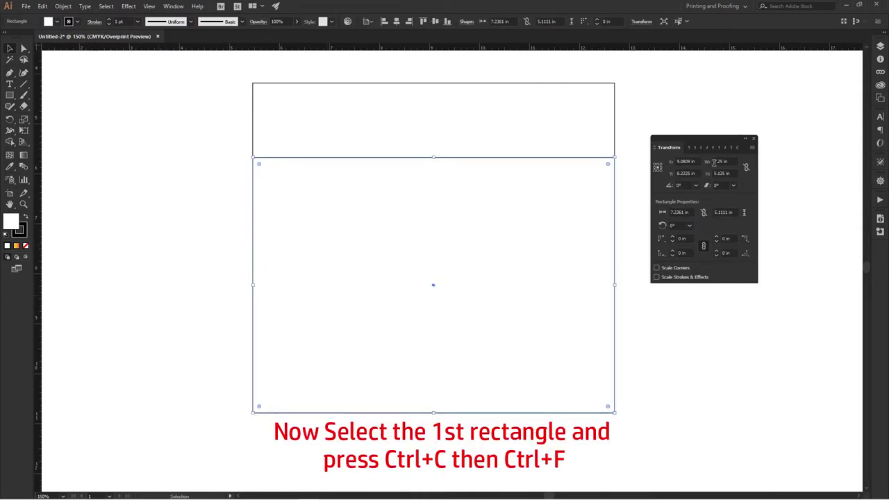
click(726, 162)
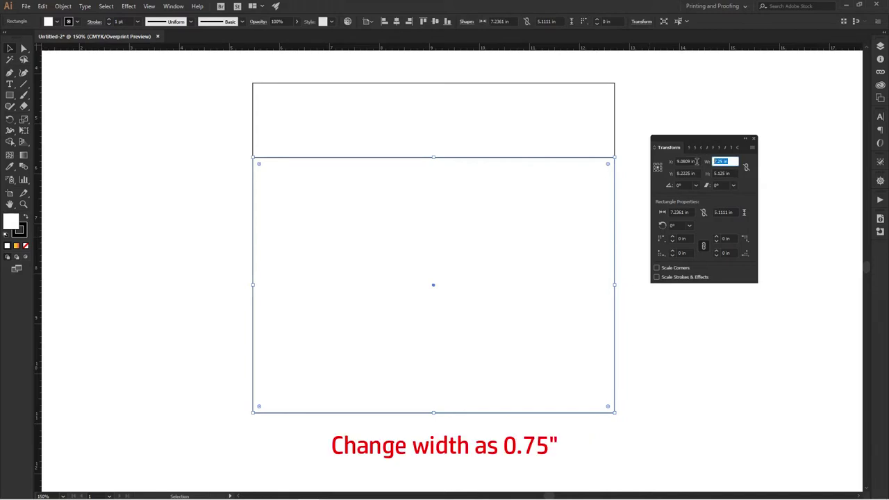
text(0.75)
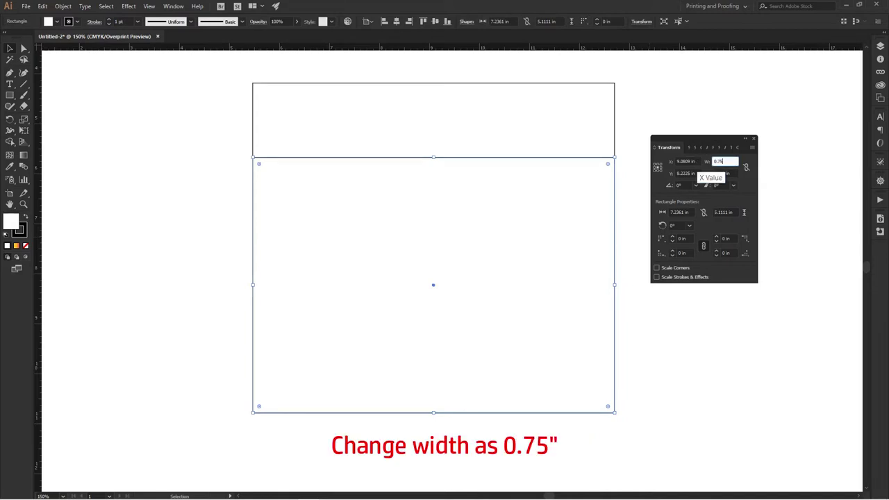
key(Return)
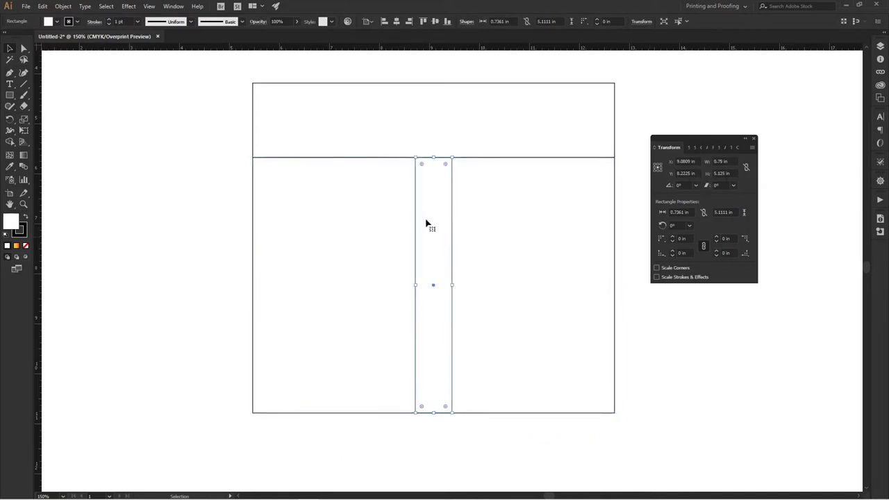
click(203, 223)
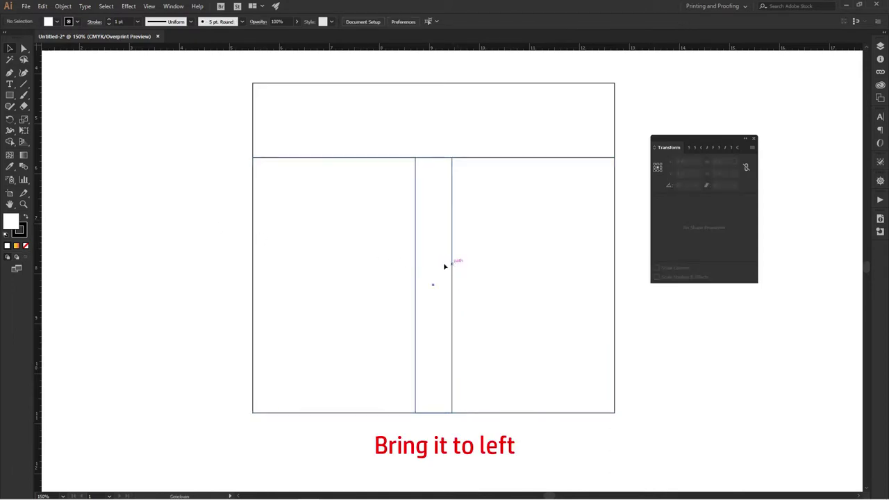
drag(444, 264, 251, 262)
click(176, 237)
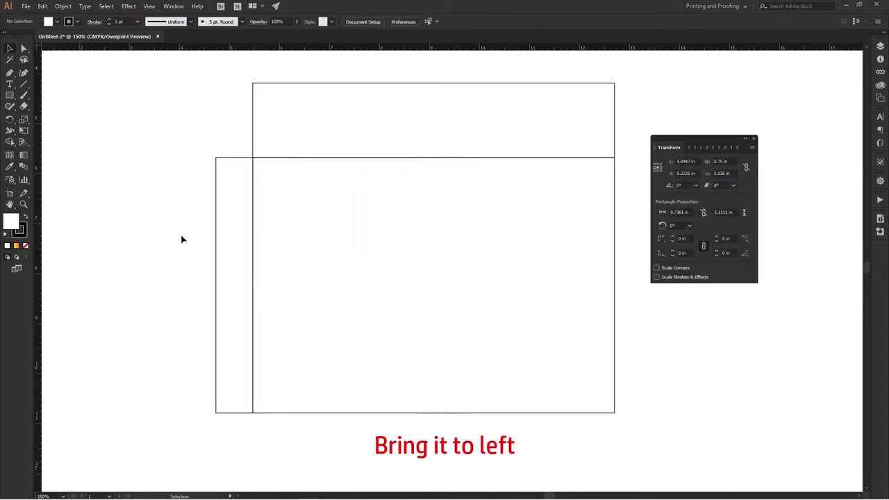
click(216, 211)
- Shift-nudge the left strip's top-left anchor down and bottom-left anchor up to taper it
key(a)
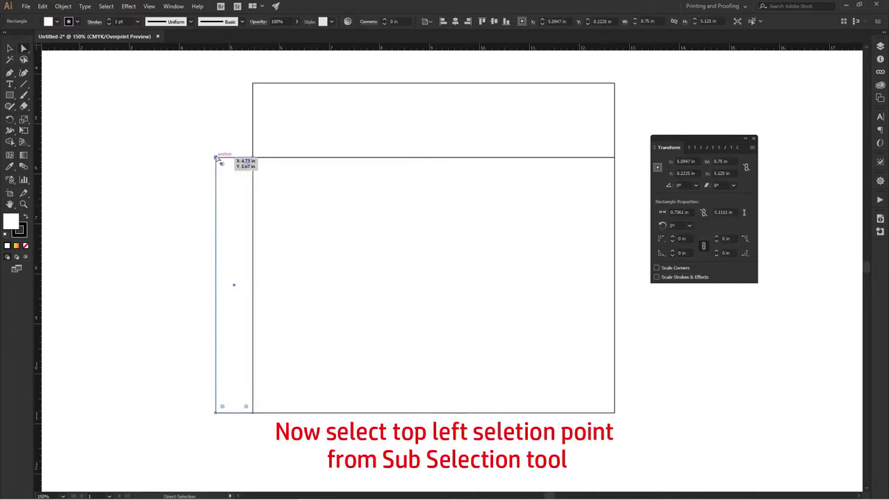
click(216, 157)
key(shift+Down)
key(shift+Down)
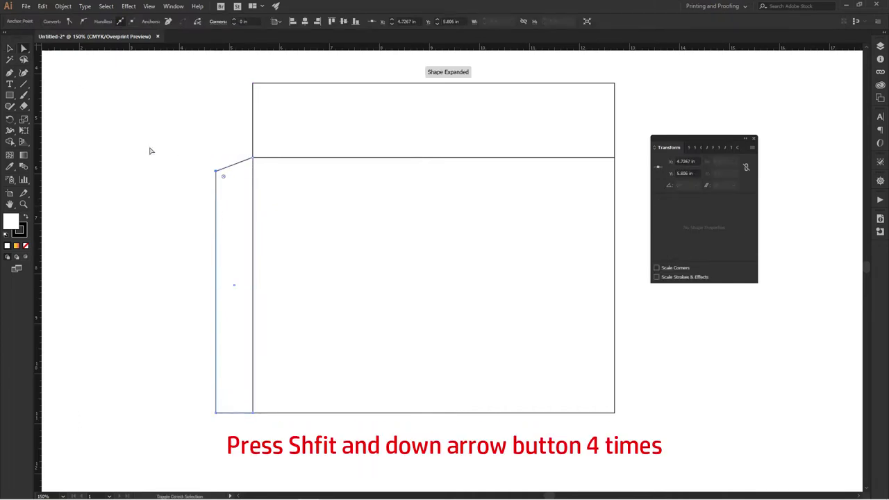
key(shift+Down)
key(shift+Down)
key(shift+Down)
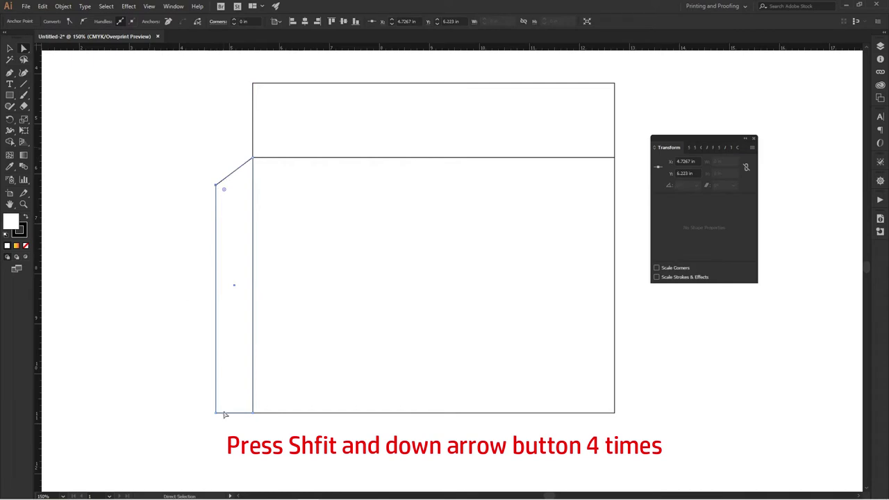
click(217, 413)
key(shift+Up)
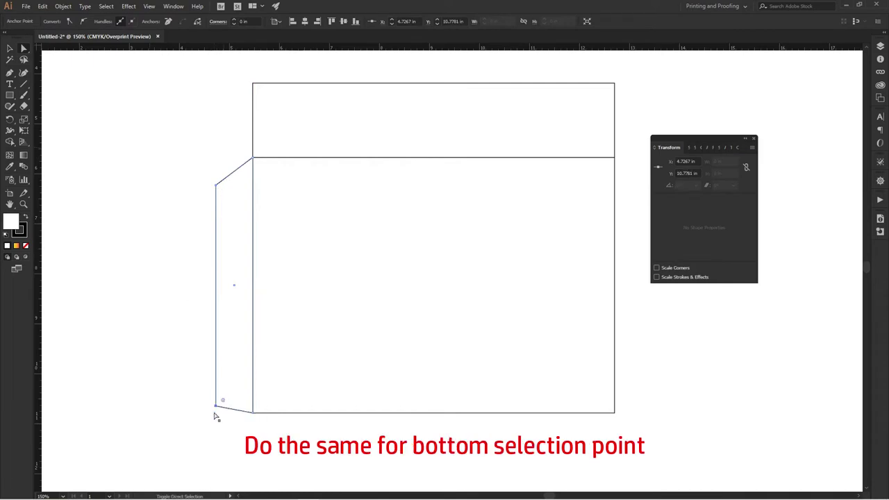
key(shift+Up)
key(shift+Up)
click(177, 323)
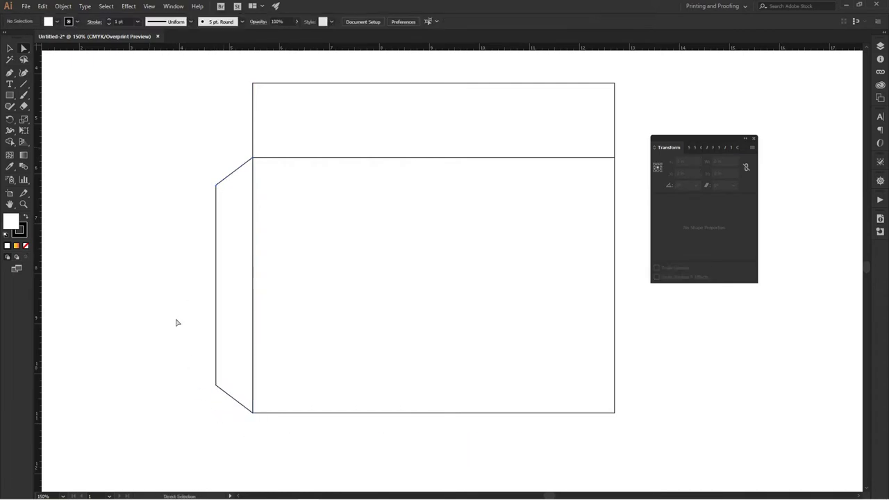
- Reflect a copy of the left flap across a vertical axis and place it at the body's right edge
click(239, 302)
right_click(238, 303)
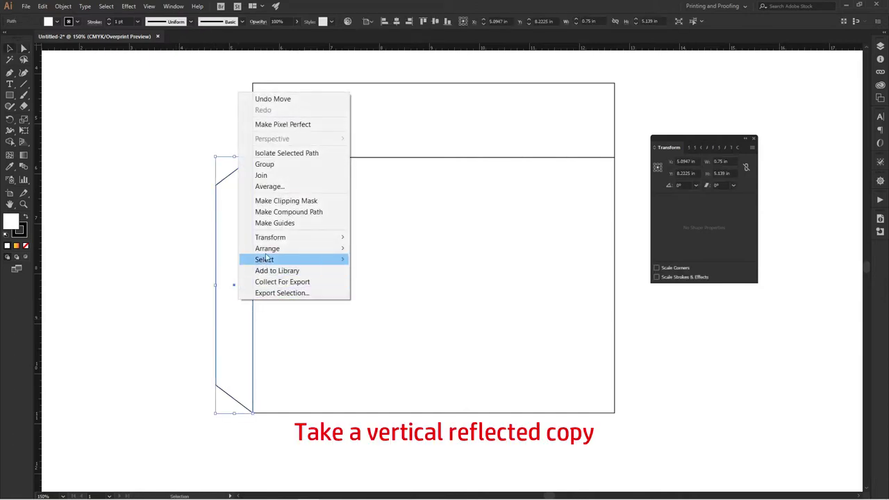
mouse_move(292, 237)
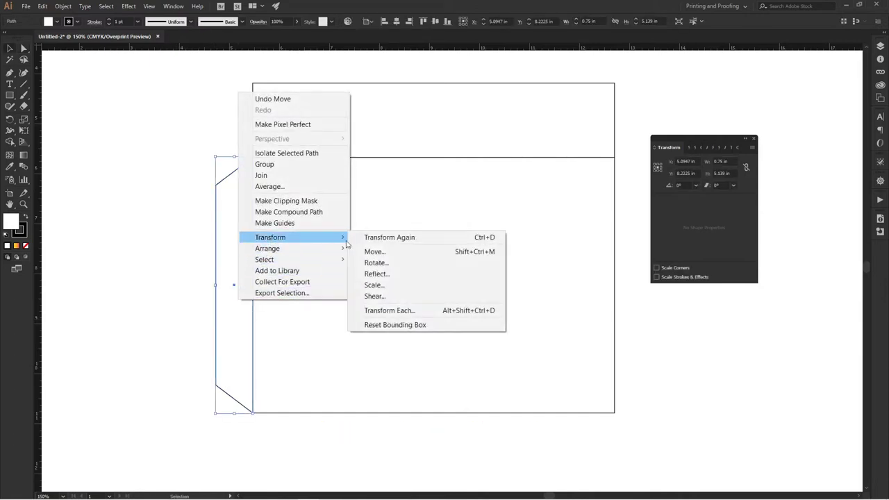
click(379, 273)
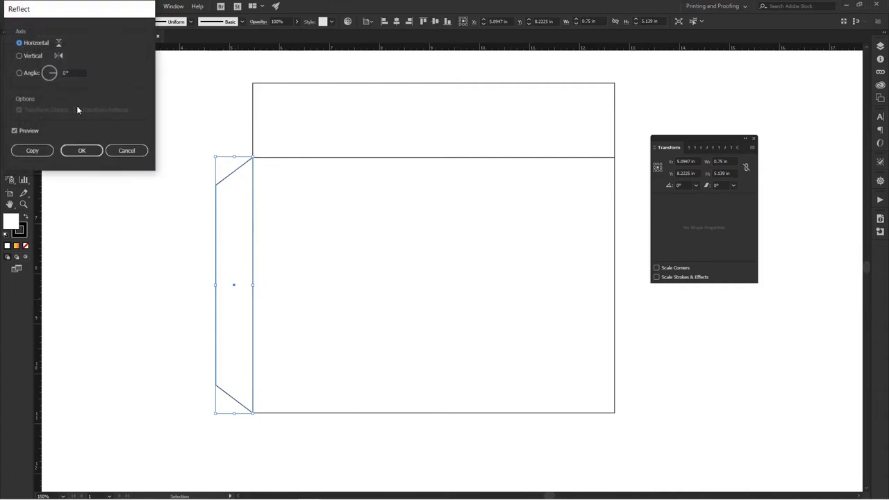
click(33, 55)
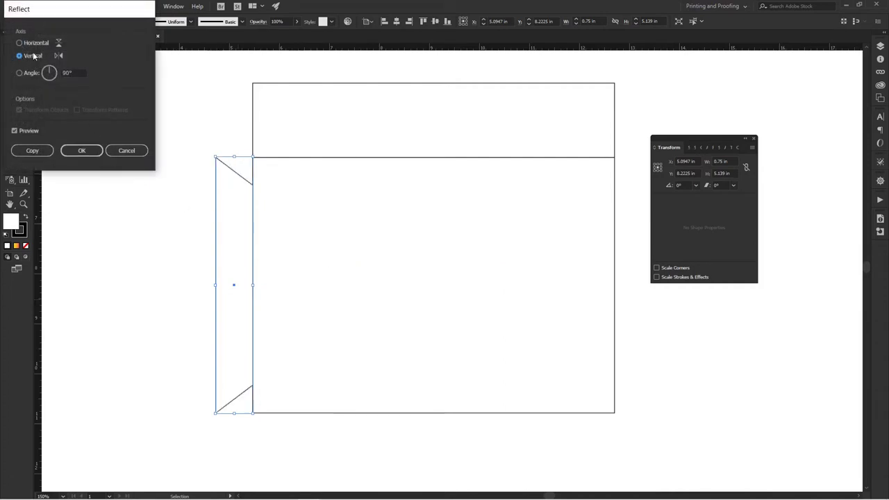
click(32, 153)
click(197, 244)
drag(227, 252, 625, 254)
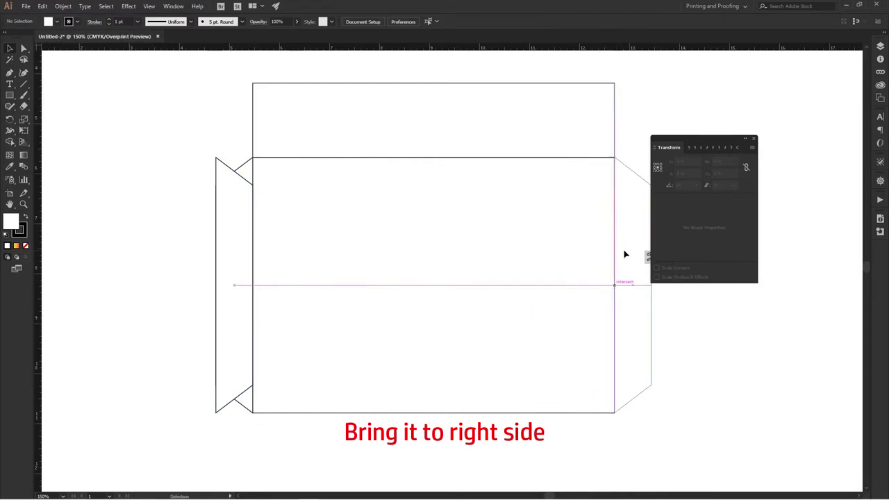
click(539, 264)
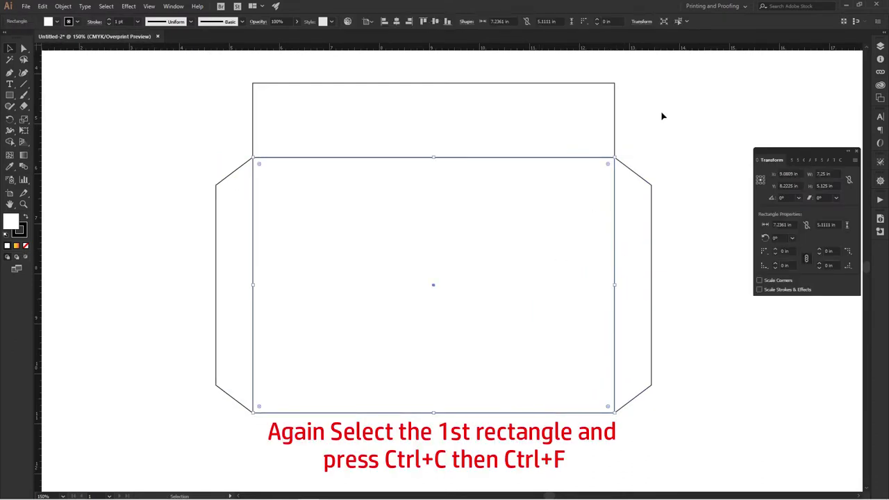
- Paste a front copy of the body, reduce its height to 5.125 in-0.5, and bottom-align it to the body
key(a)
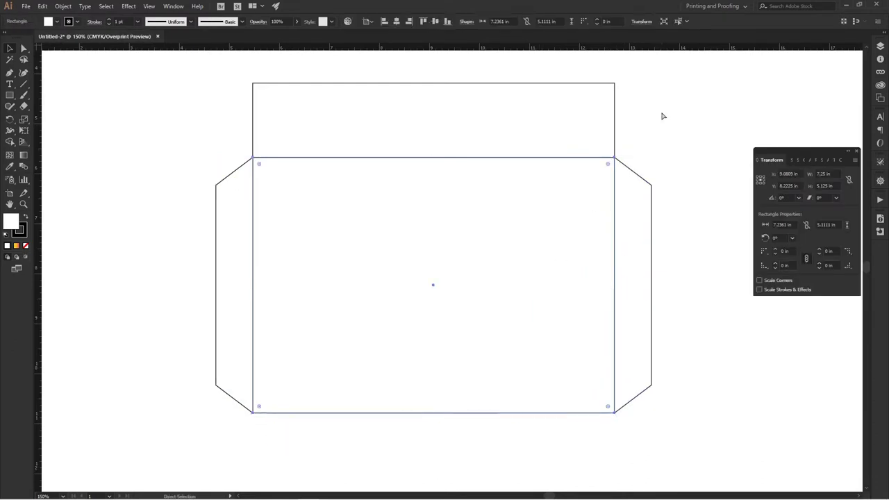
key(v)
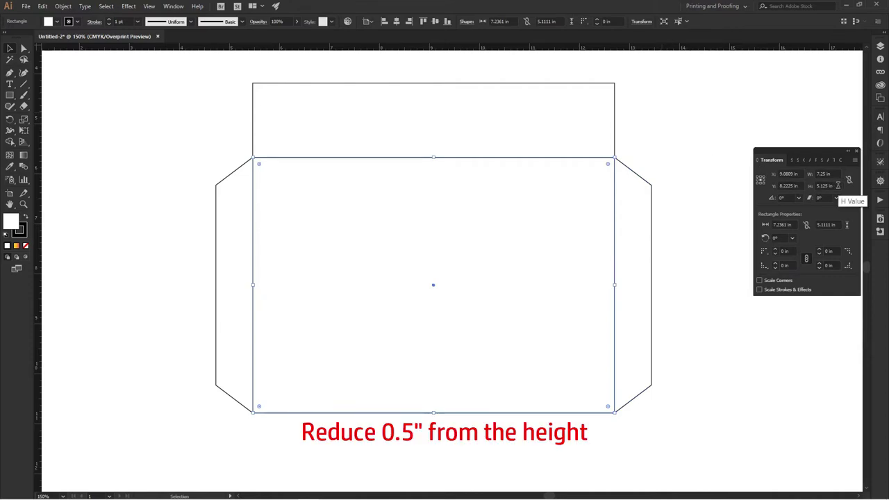
click(839, 185)
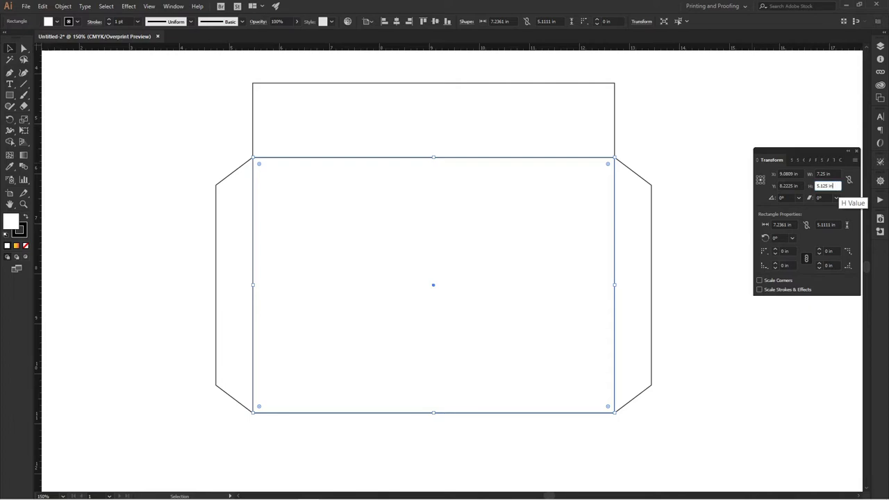
text(-0.5)
key(Return)
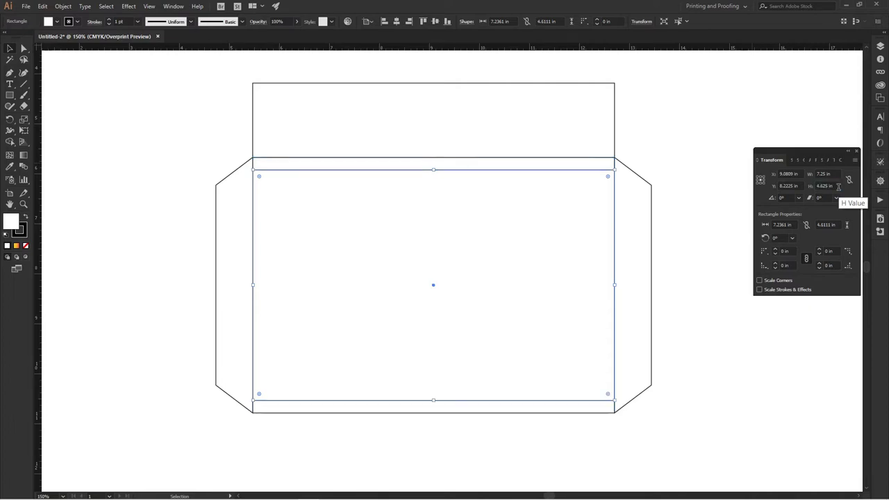
shift+click(473, 165)
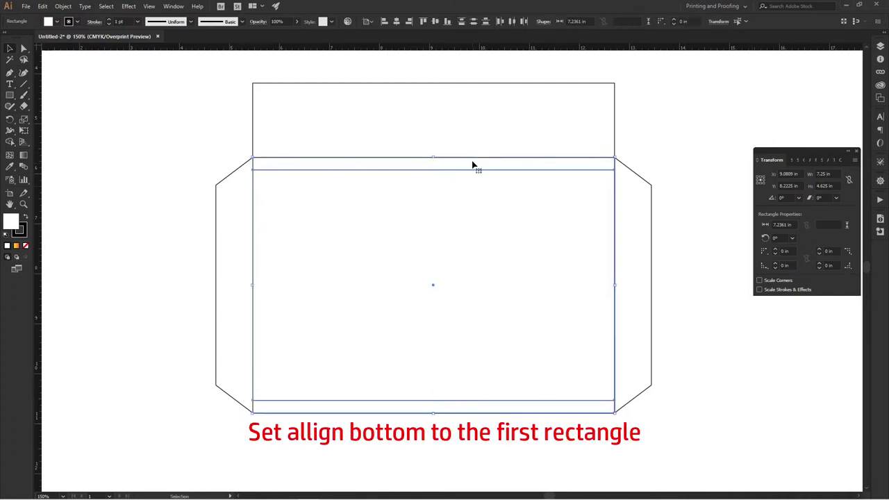
click(472, 165)
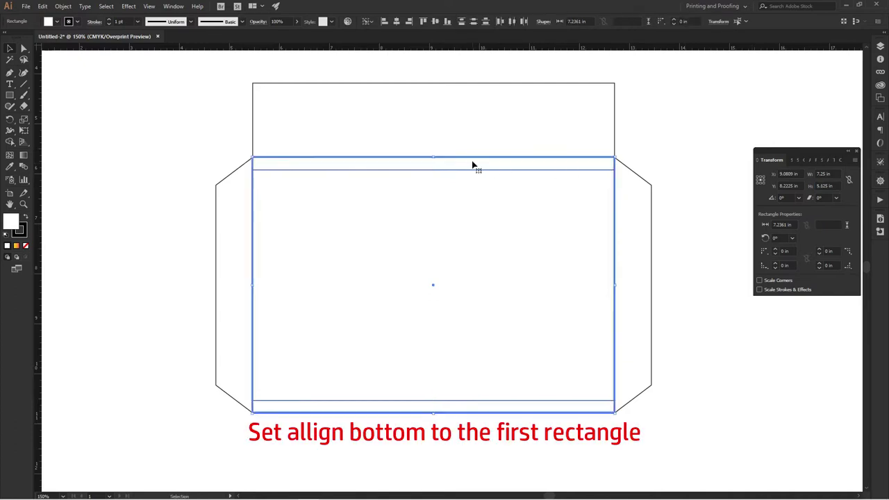
click(447, 22)
click(173, 134)
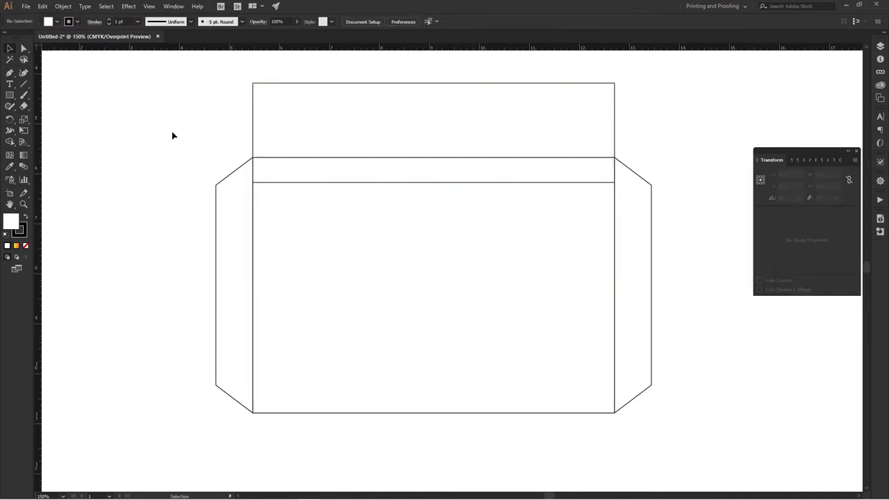
- Nudge the inner rectangle's top-left and top-right anchors inward to form a trapezoid
click(271, 185)
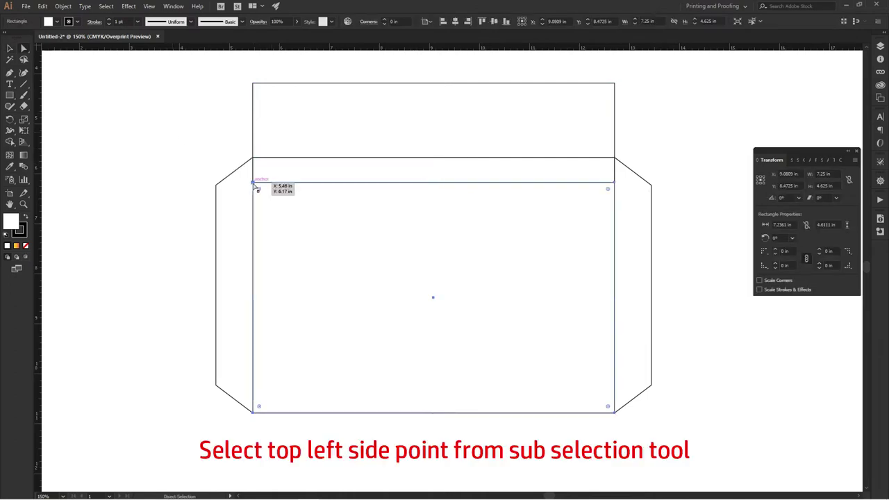
ctrl+click(253, 183)
key(shift+Right)
key(shift+Right)
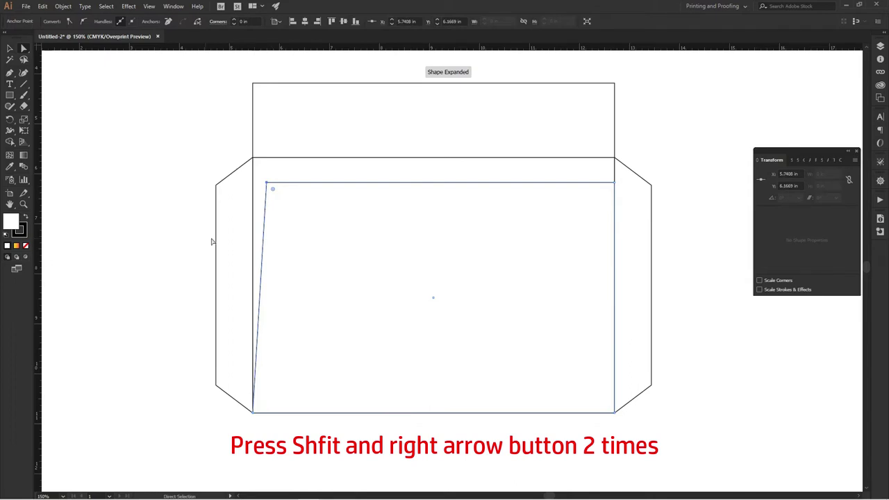
click(614, 183)
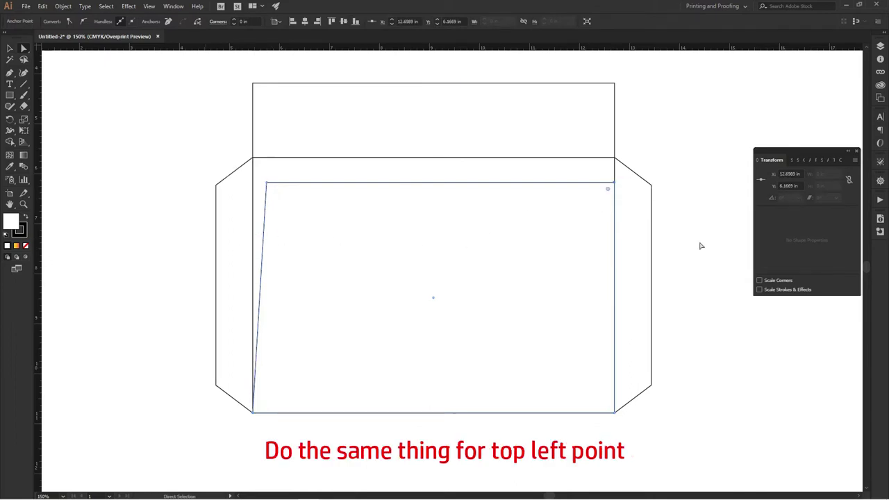
key(shift+Left)
key(shift+Left)
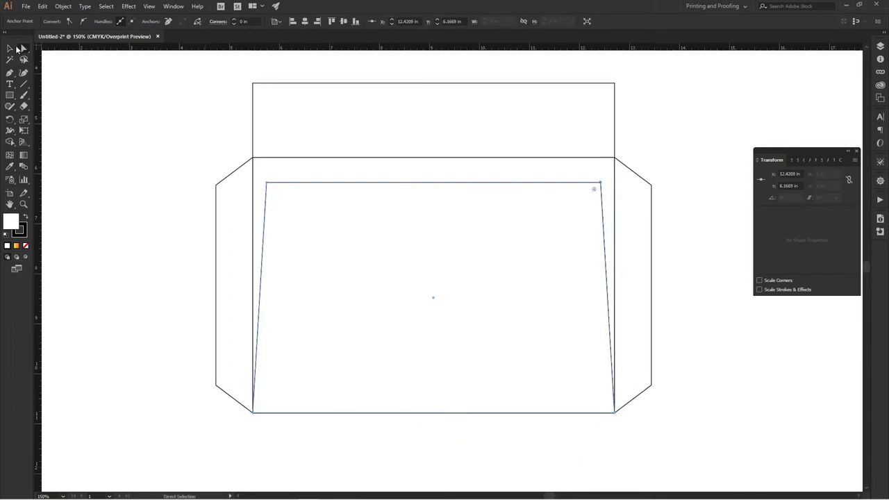
- Reflect the trapezoid horizontally and move it below the envelope body as the bottom flap
click(324, 207)
right_click(325, 205)
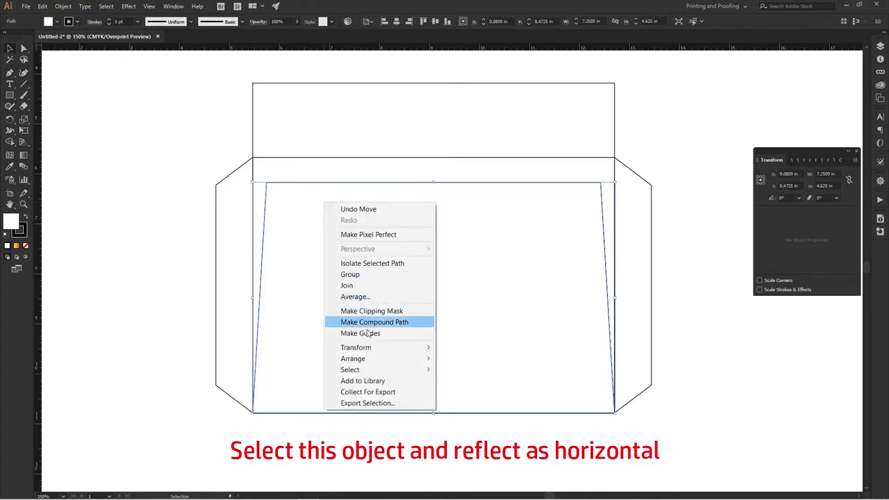
mouse_move(356, 348)
click(462, 384)
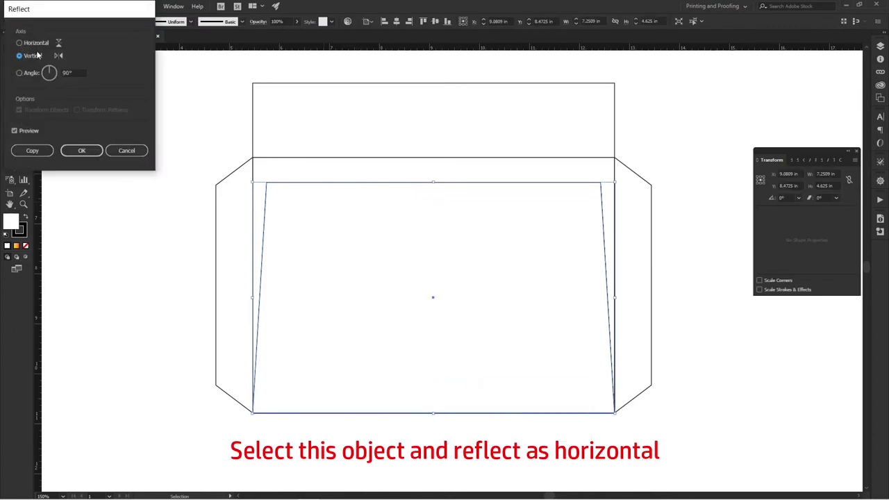
click(28, 43)
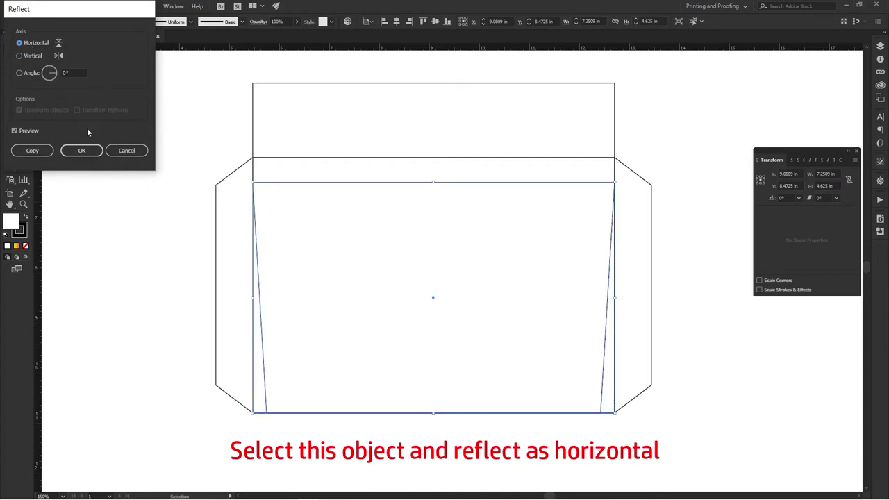
click(82, 151)
click(101, 180)
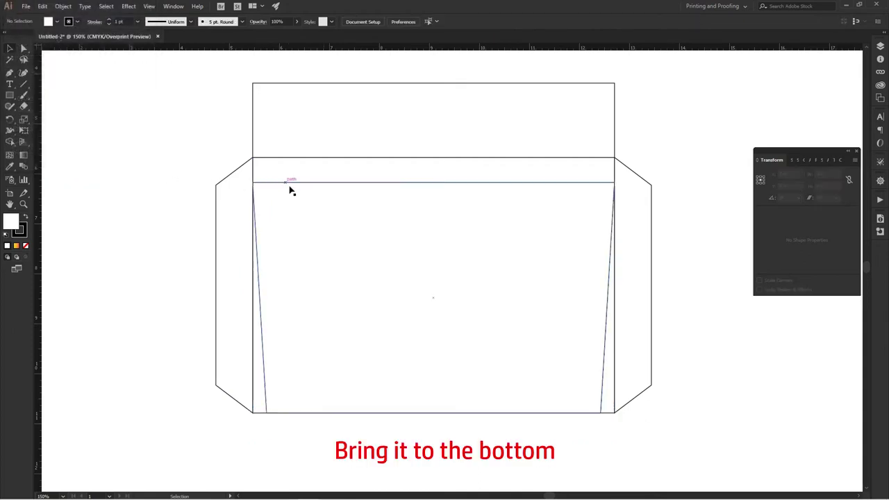
drag(290, 183, 279, 414)
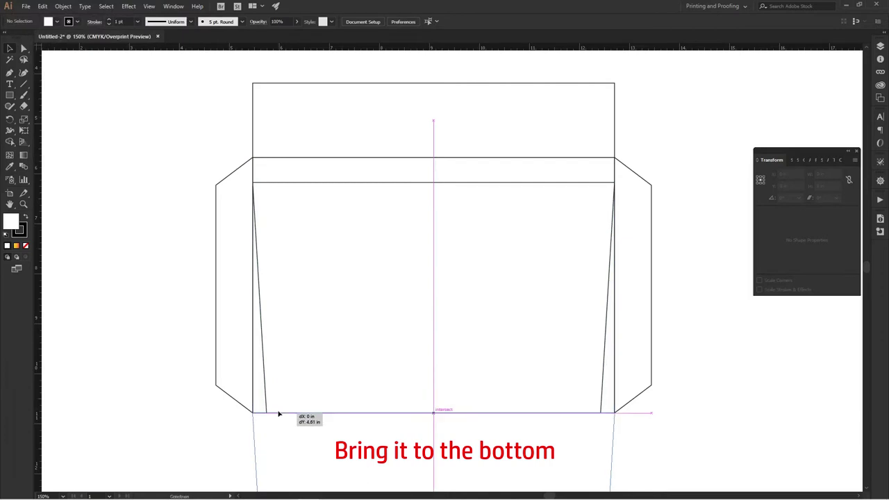
scroll(279, 414, up, 2)
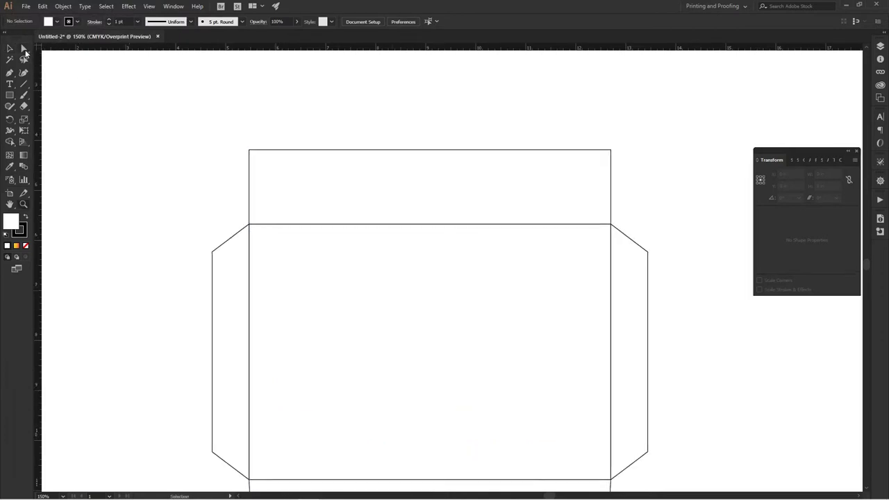
- Nudge the top flap's upper-left and upper-right anchors inward, then round those corners to 0.83 in
click(299, 168)
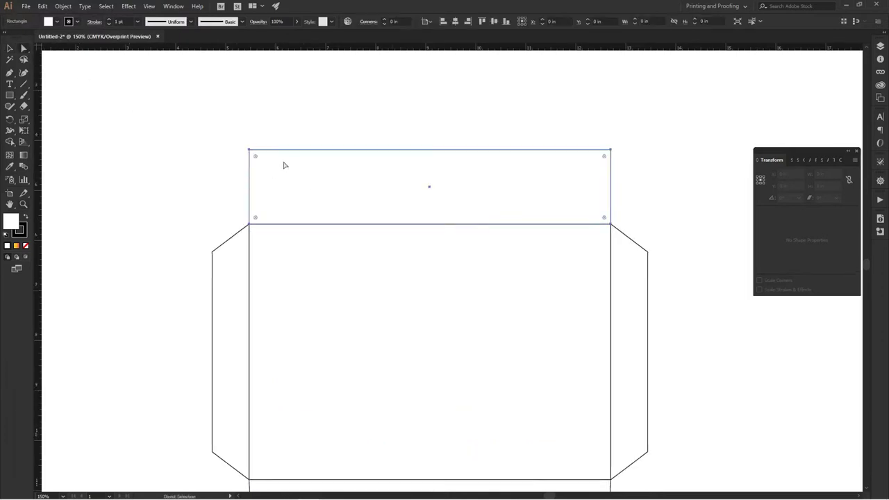
ctrl+click(250, 149)
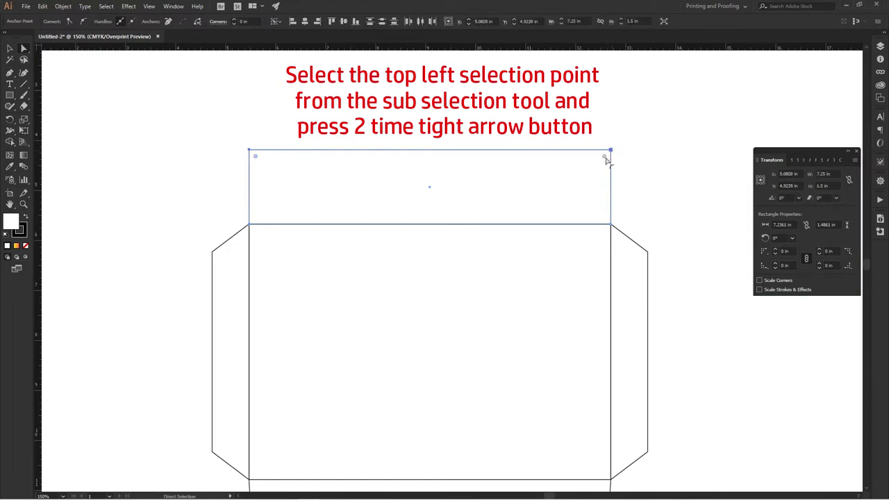
key(ctrl+shift+a)
click(250, 149)
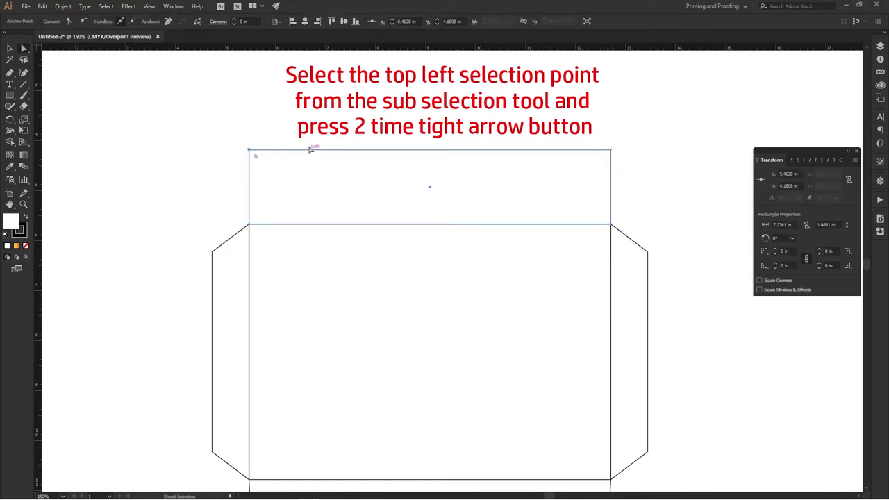
key(Right)
key(Right)
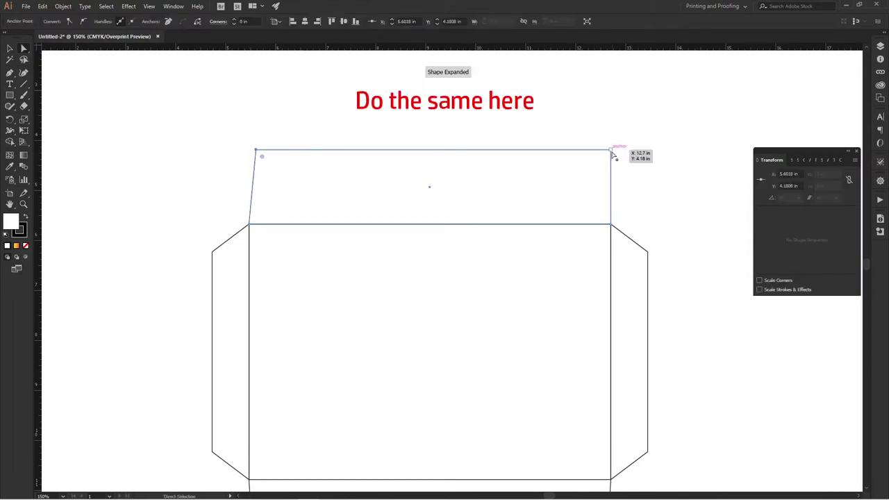
click(612, 149)
key(Left)
key(Left)
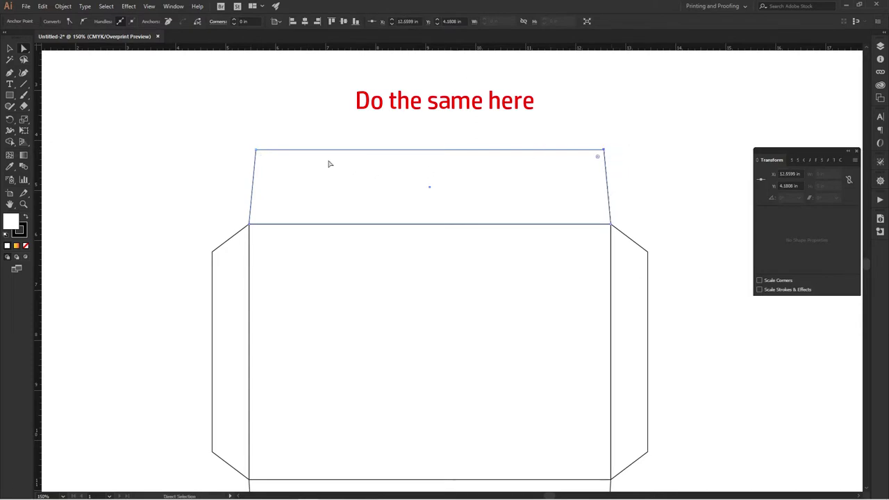
click(255, 151)
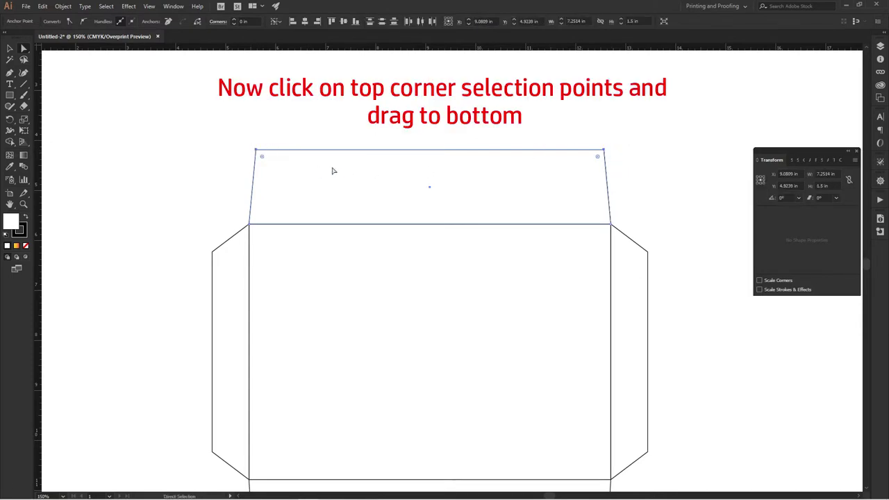
drag(263, 159, 291, 198)
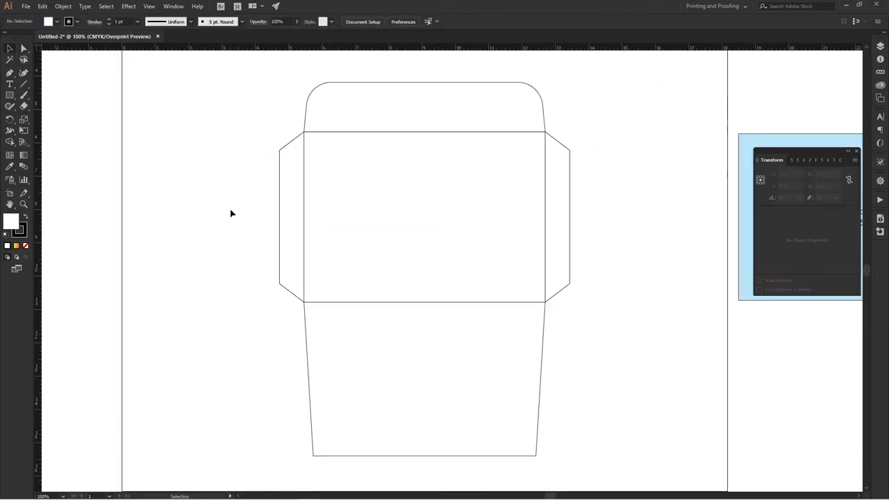
- Fill all the envelope pieces with light blue at C 50, then select the top flap
drag(254, 106, 568, 384)
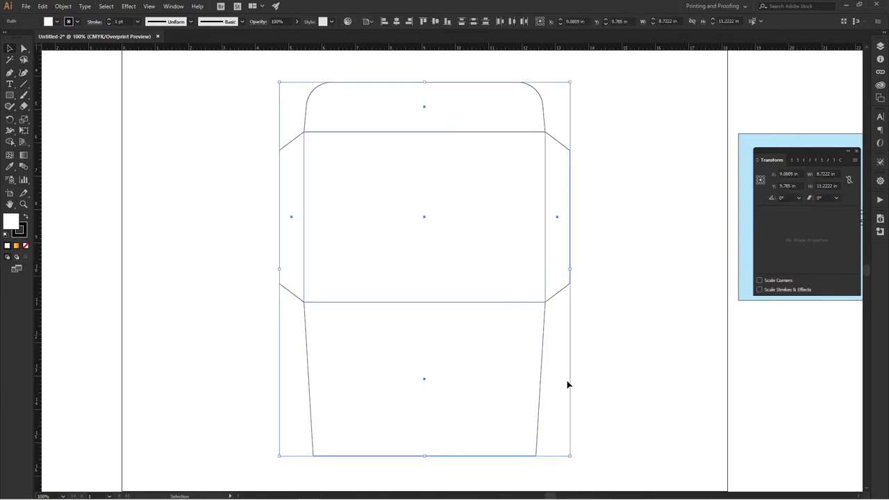
double_click(11, 222)
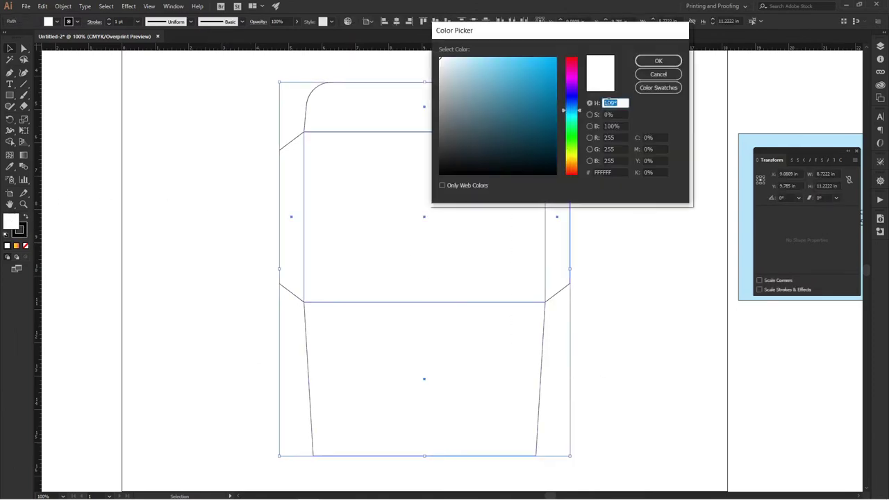
double_click(648, 138)
text(50)
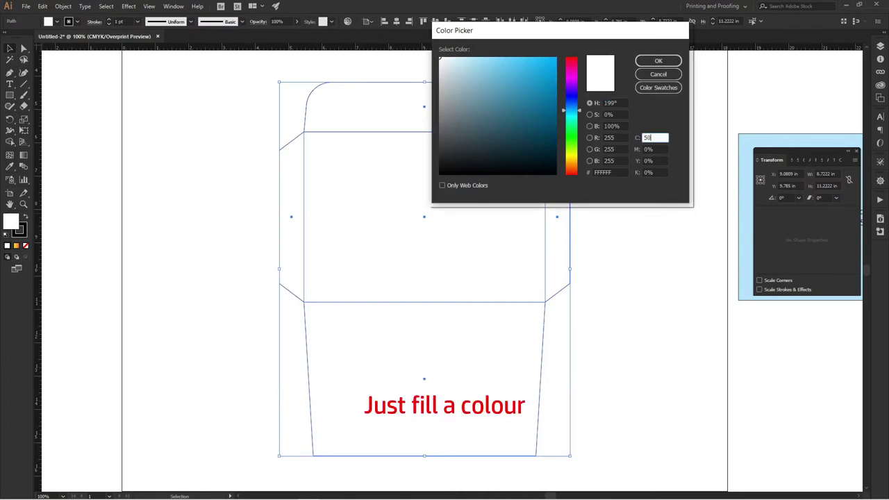
key(Return)
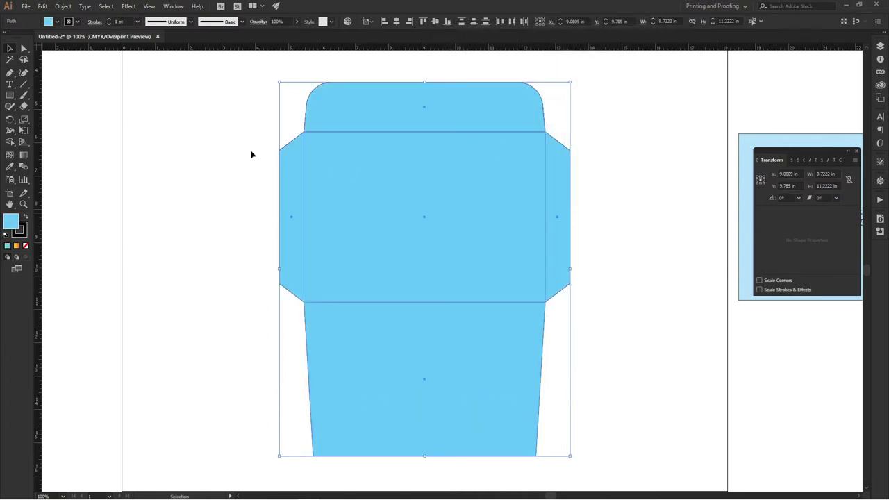
click(250, 144)
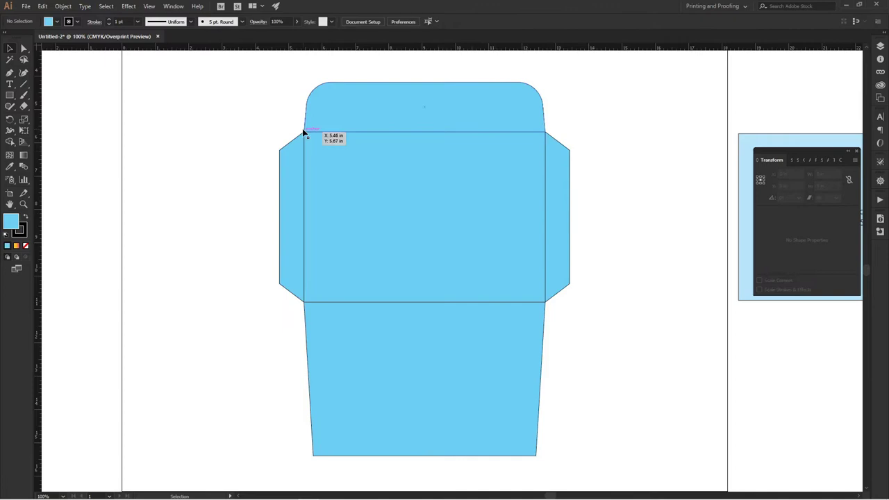
click(352, 115)
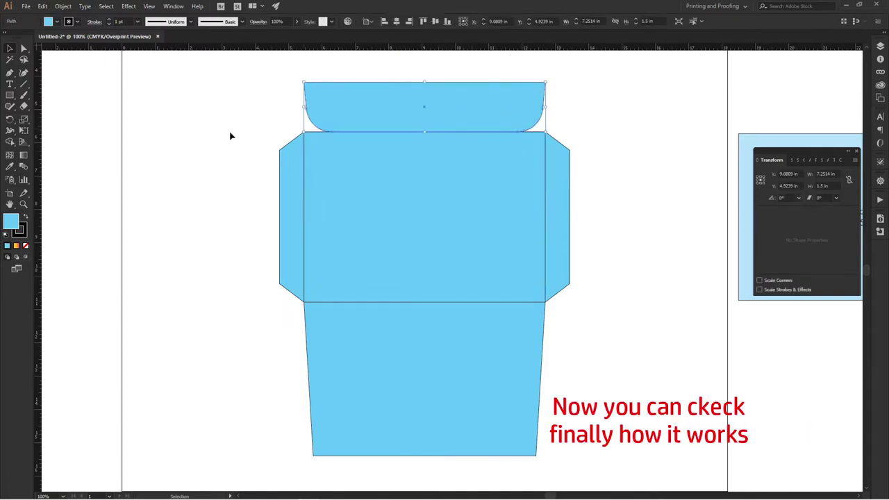
- Fold the top flap and both side flaps in over the envelope body
drag(324, 93, 323, 144)
drag(290, 210, 520, 210)
click(624, 290)
drag(563, 236, 323, 230)
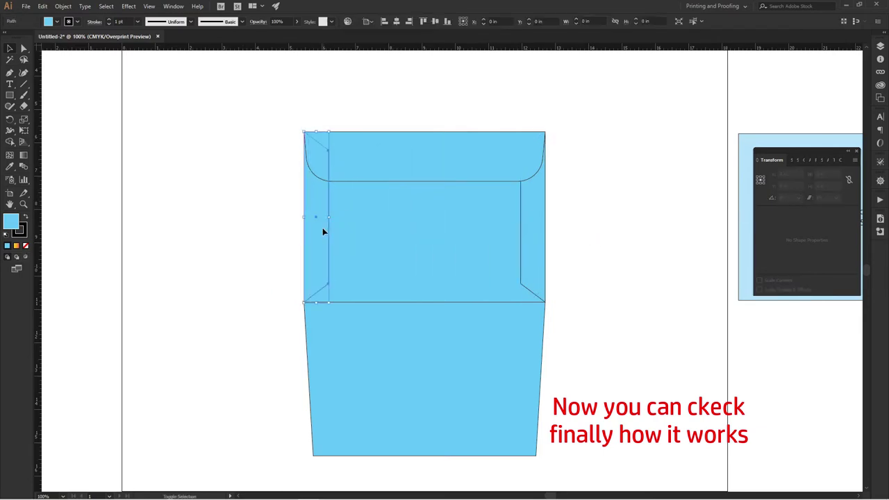
- Rotate the bottom panel 180°, move it up over the top section and send it backward
click(510, 359)
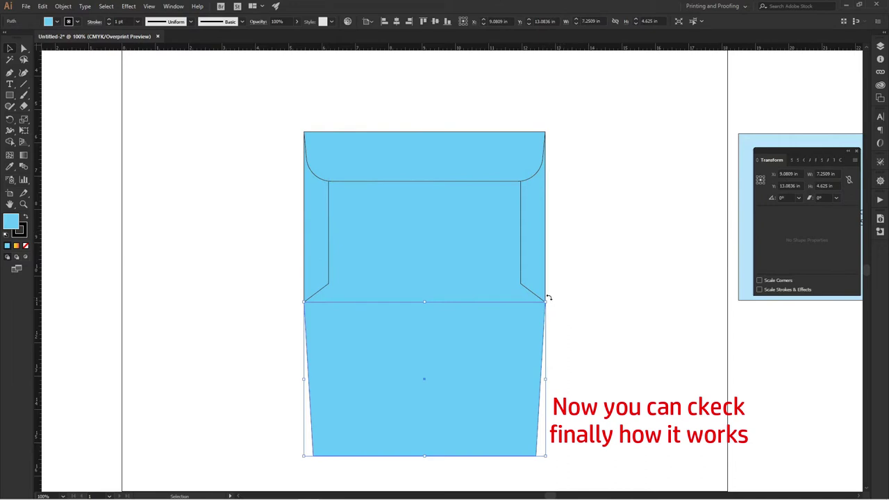
drag(549, 297, 294, 425)
drag(353, 423, 365, 282)
key(ctrl+plus)
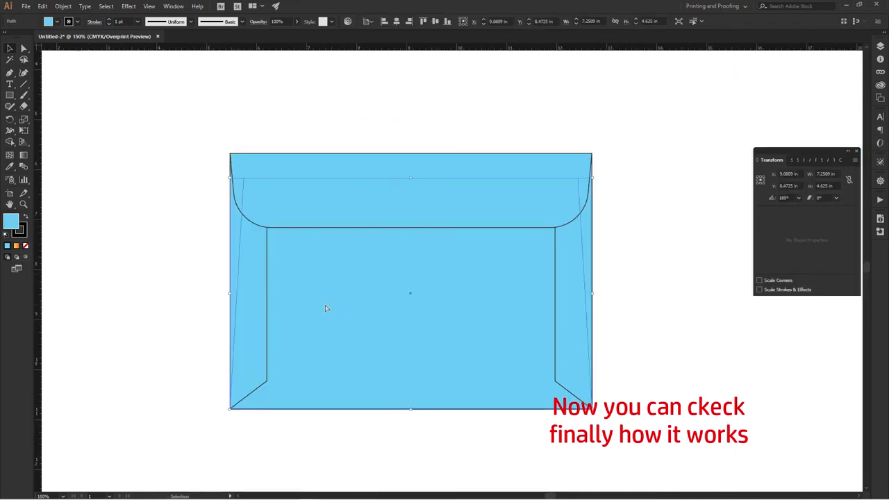
key(ctrl+shift+bracketleft)
- Set all the folded envelope pieces to 50% opacity as a folded preview
click(285, 171)
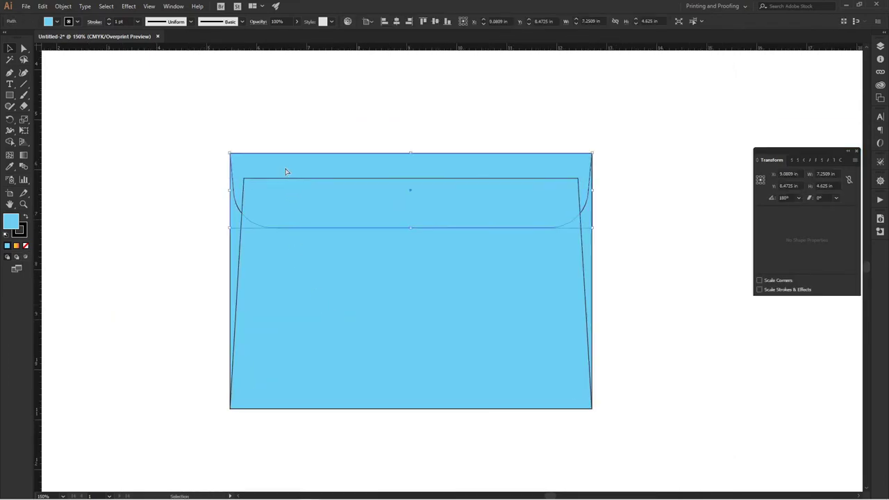
mouse_move(179, 121)
mouse_down()
mouse_move(484, 388)
mouse_move(623, 437)
mouse_up()
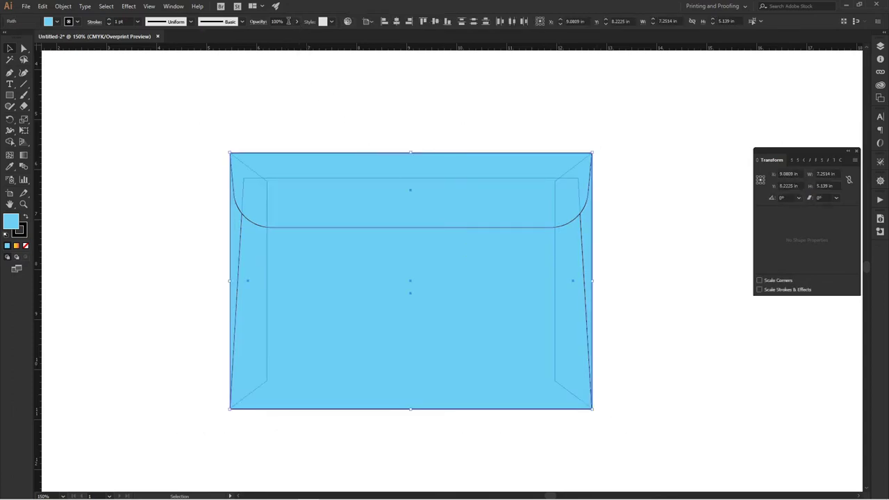
click(288, 21)
text(50)
key(Return)
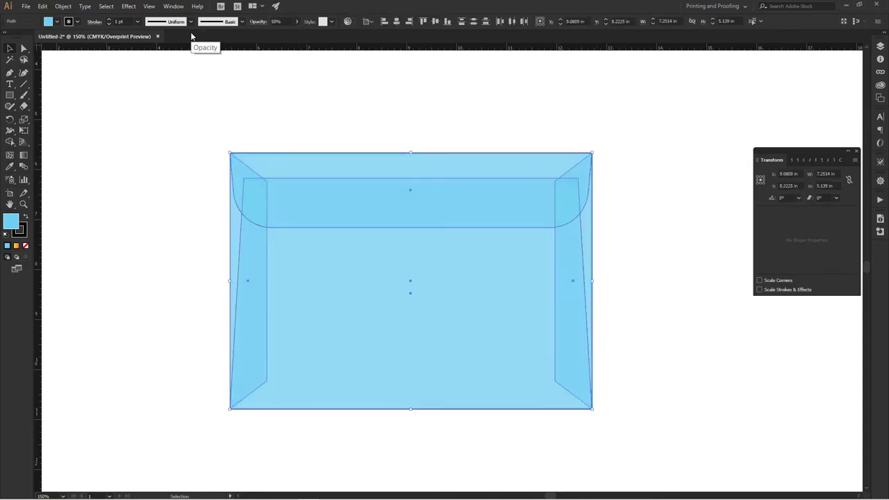
click(205, 115)
key(ctrl+1)
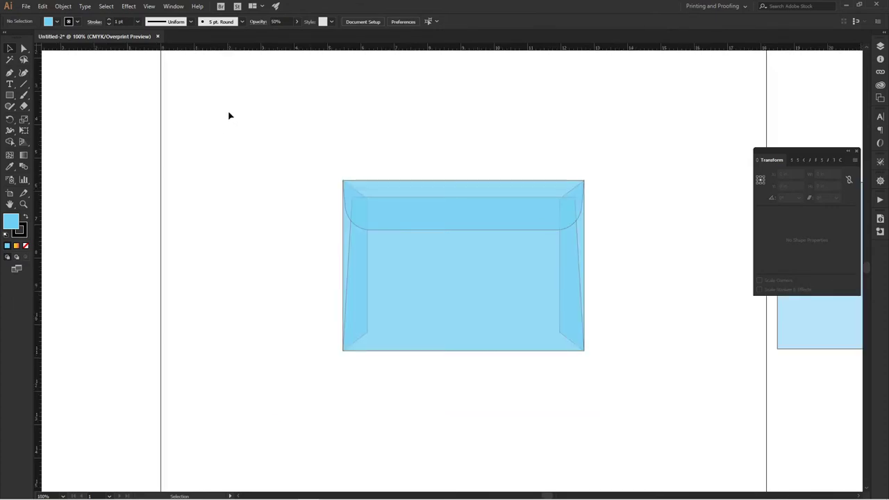
- Undo the folding steps back to the flat, unfolded flap layout
key(ctrl+z)
key(ctrl+z)
key(ctrl+z)
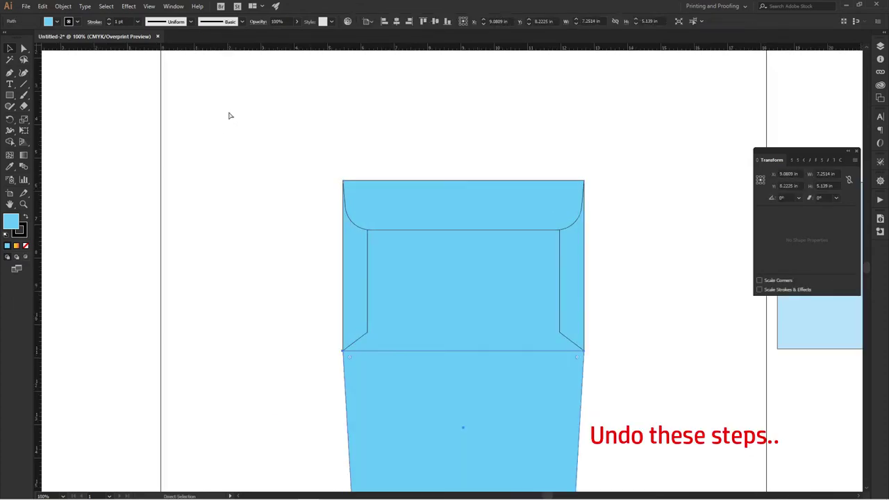
key(ctrl+z)
key(ctrl+z)
key(ctrl+z)
key(ctrl+z)
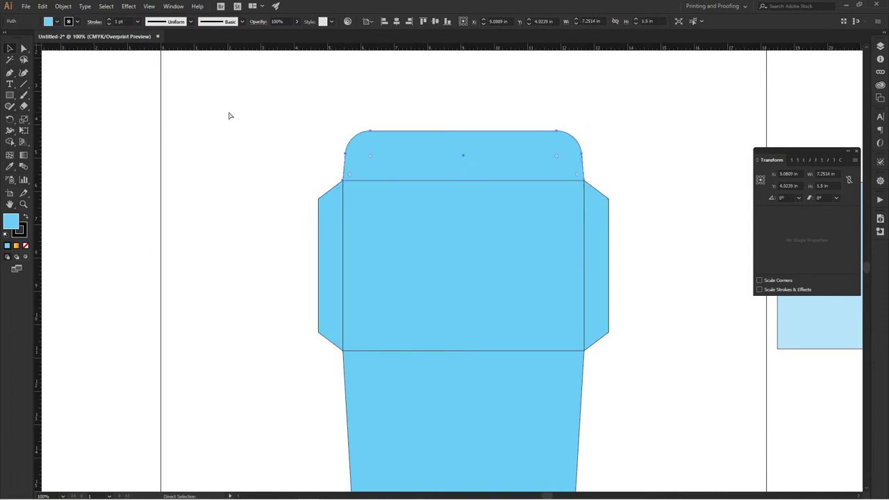
key(ctrl+z)
- Add a new layer above Layer 1 named Die Cutter
click(880, 46)
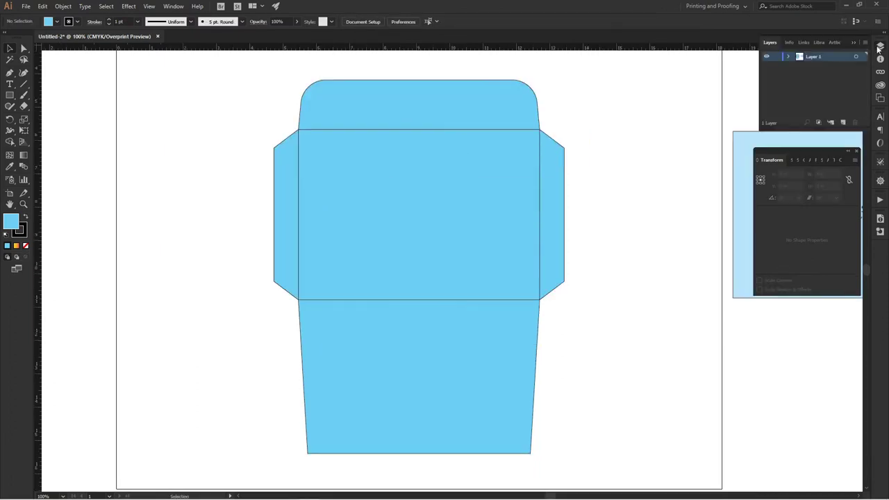
click(842, 123)
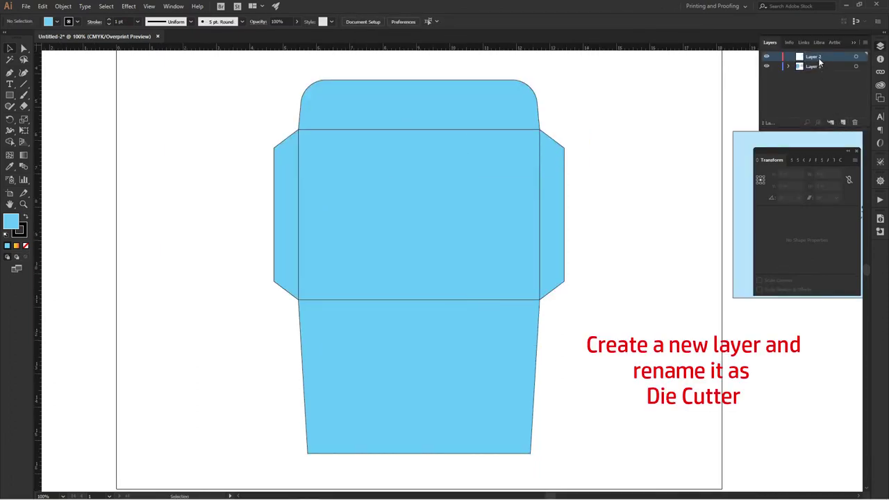
double_click(814, 57)
text(Die Cutter)
key(Return)
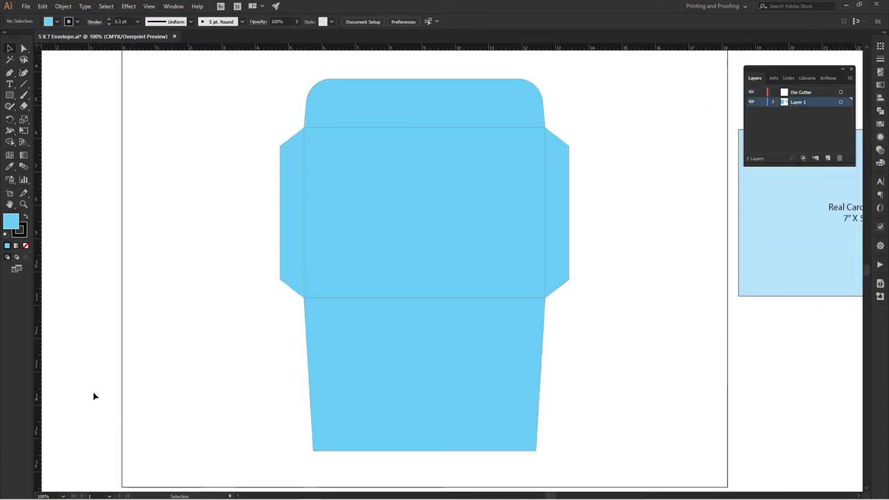
- Copy all the envelope pieces, hide Layer 1 and make Die Cutter the active layer
drag(198, 91, 587, 384)
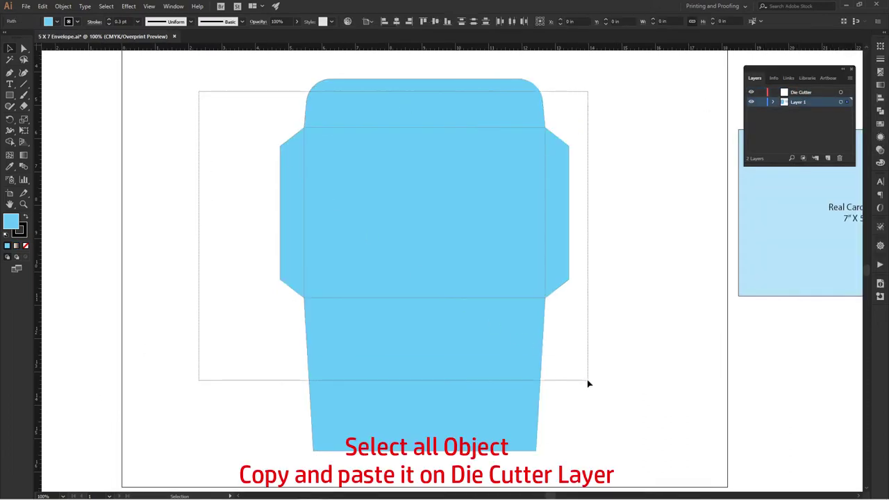
click(45, 7)
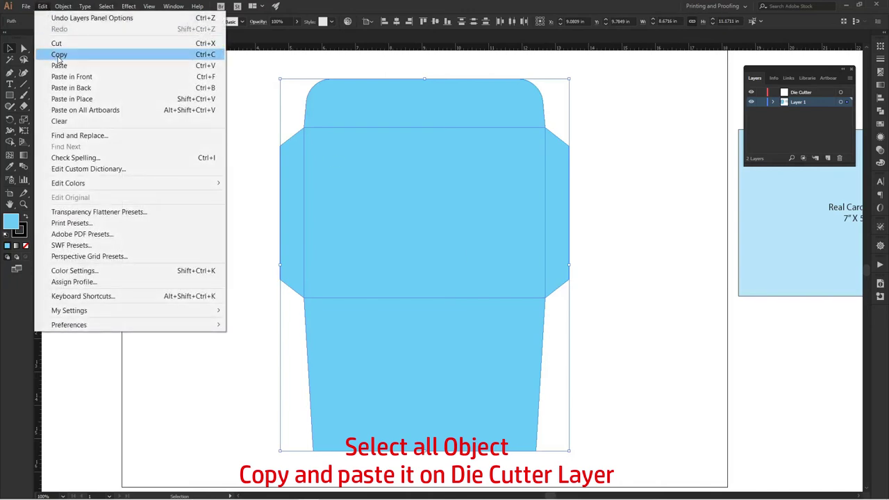
click(59, 55)
click(201, 119)
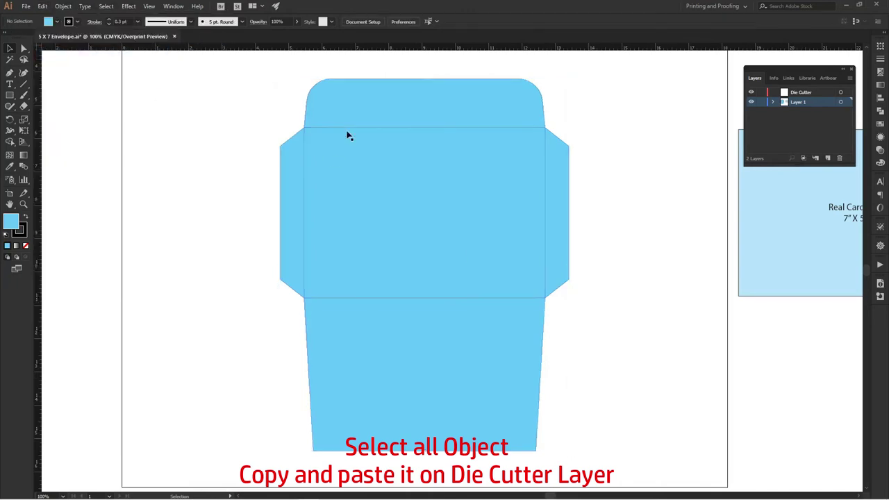
click(750, 102)
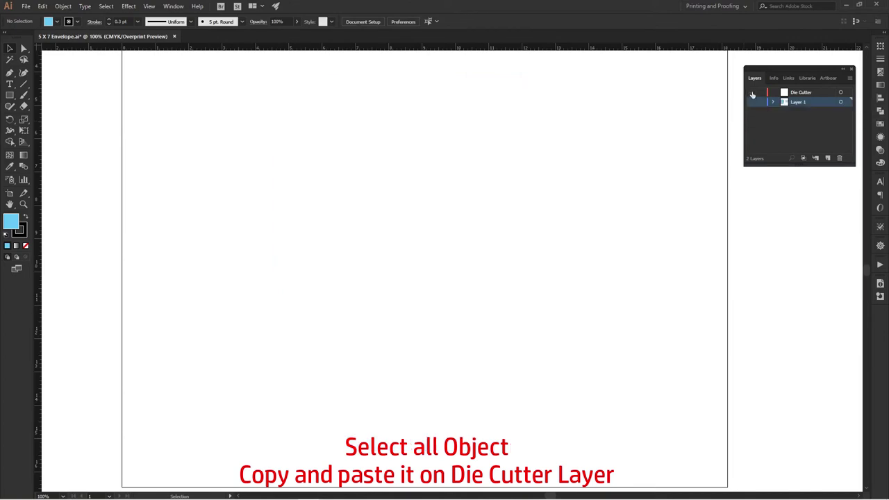
click(801, 92)
- Paste the envelope in front on Die Cutter with default white fill and black stroke
click(62, 8)
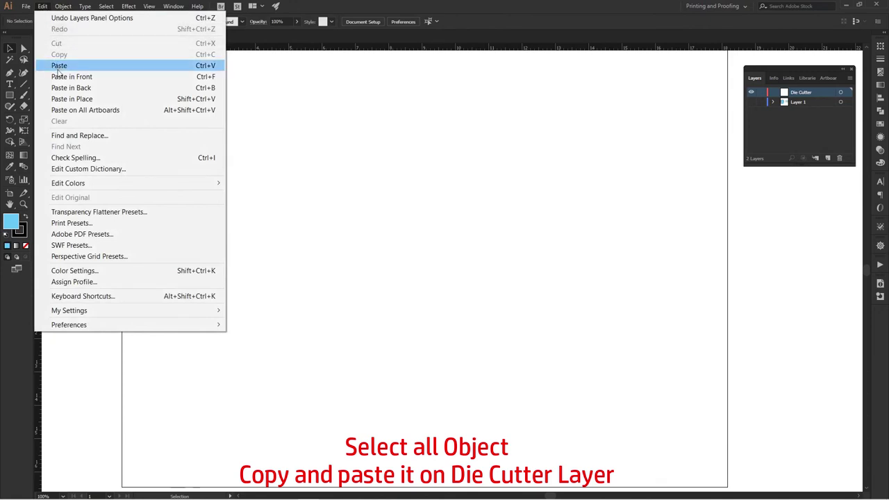
click(72, 77)
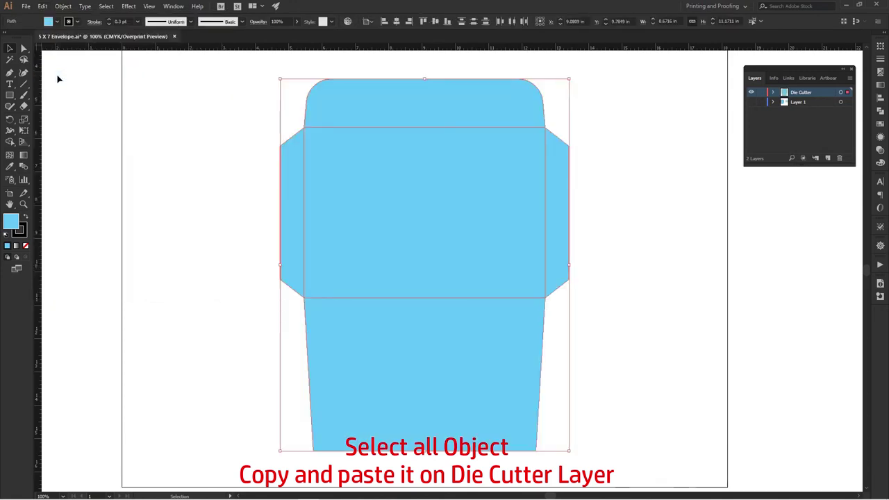
click(209, 130)
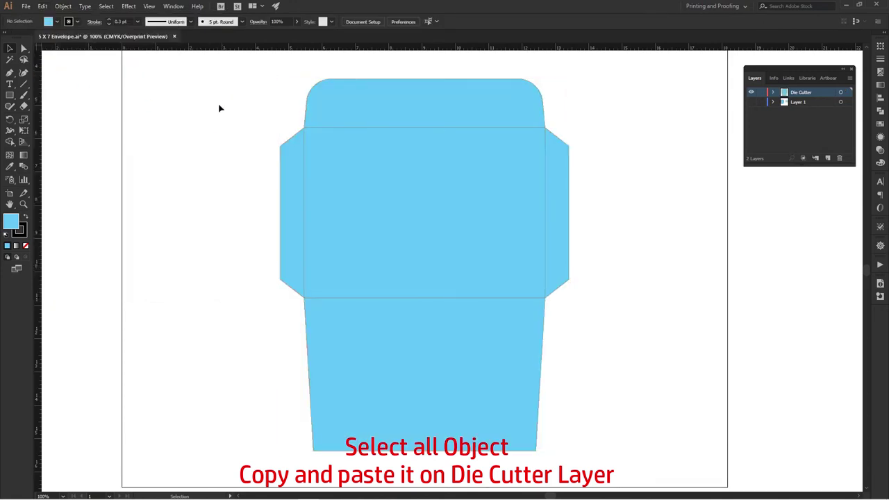
drag(219, 105, 576, 368)
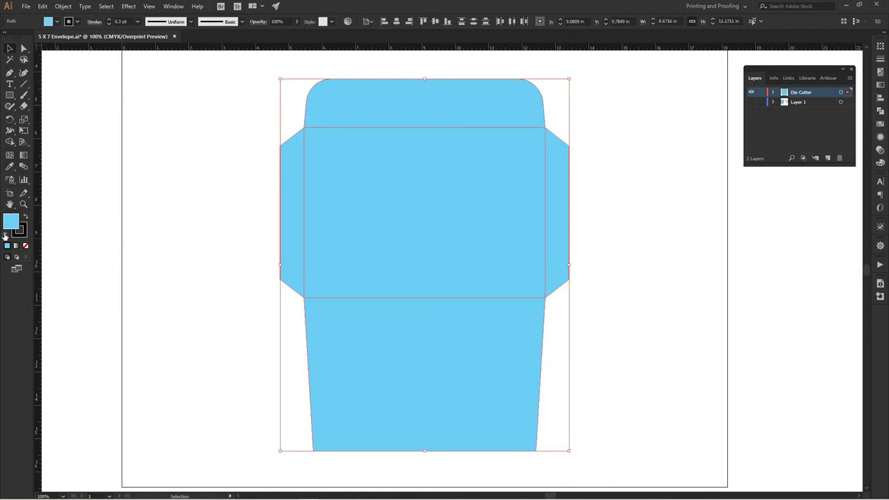
key(d)
click(109, 250)
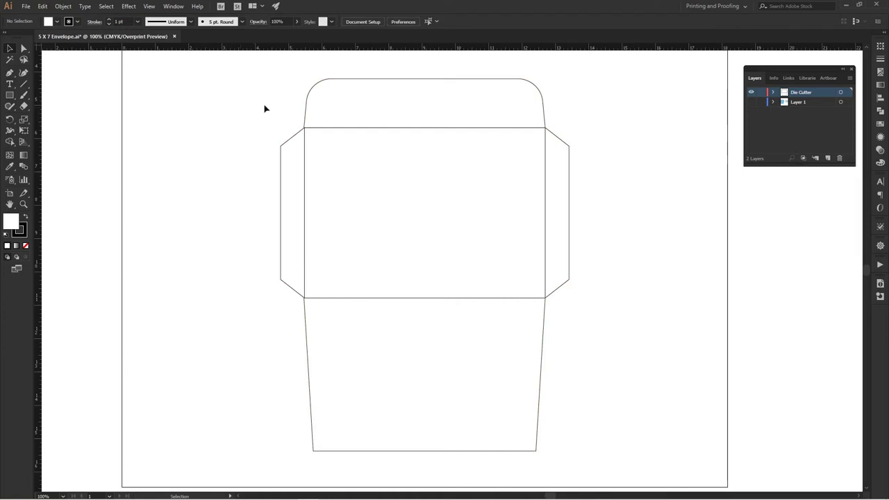
click(357, 129)
- Copy the envelope's centre rectangle
click(358, 166)
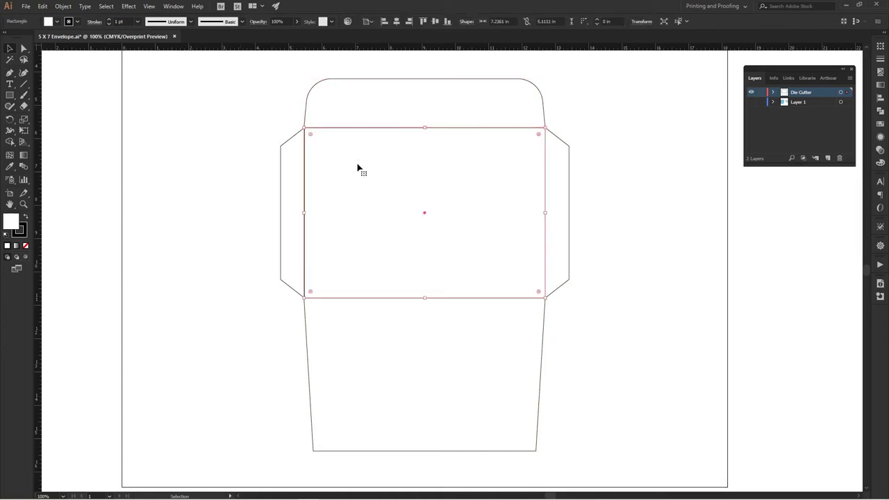
click(46, 7)
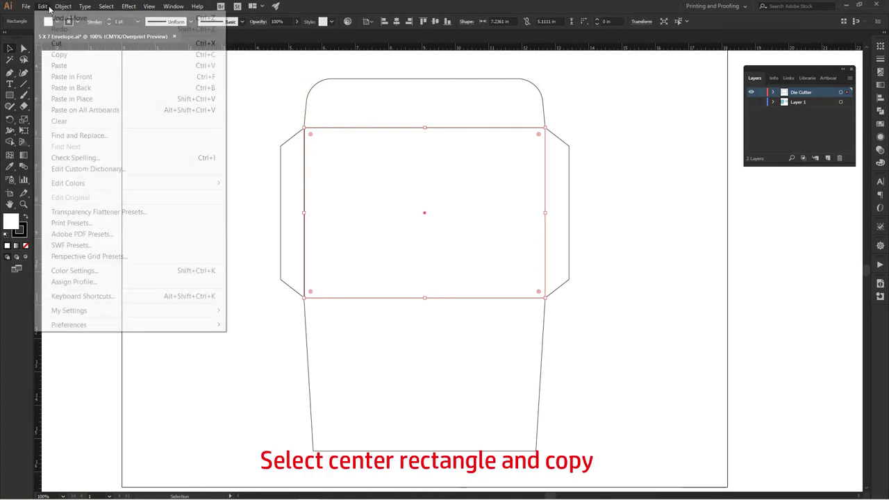
click(57, 55)
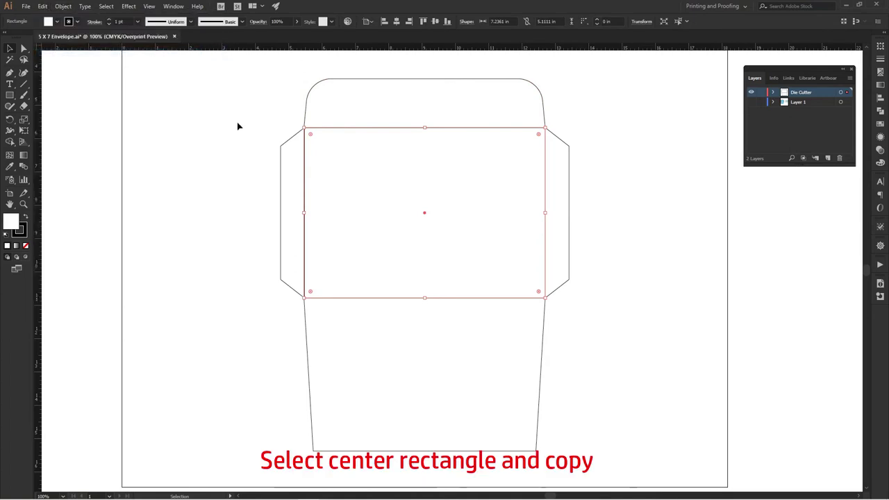
- Merge all the die-cut pieces into one outline with Pathfinder Unite
drag(236, 87, 624, 414)
key(shift+ctrl+F9)
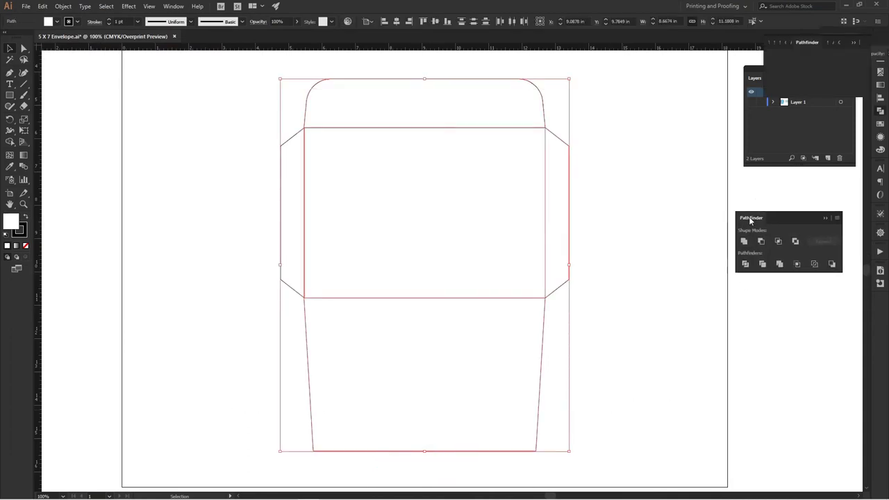
click(745, 241)
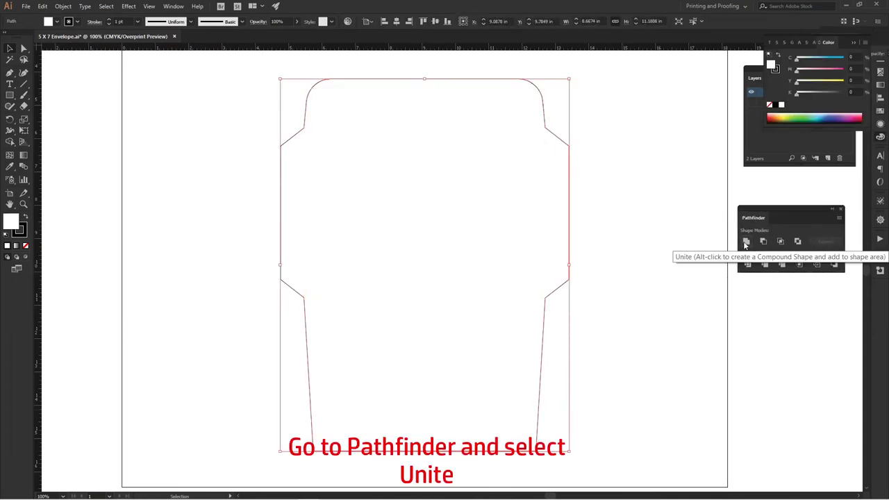
click(666, 272)
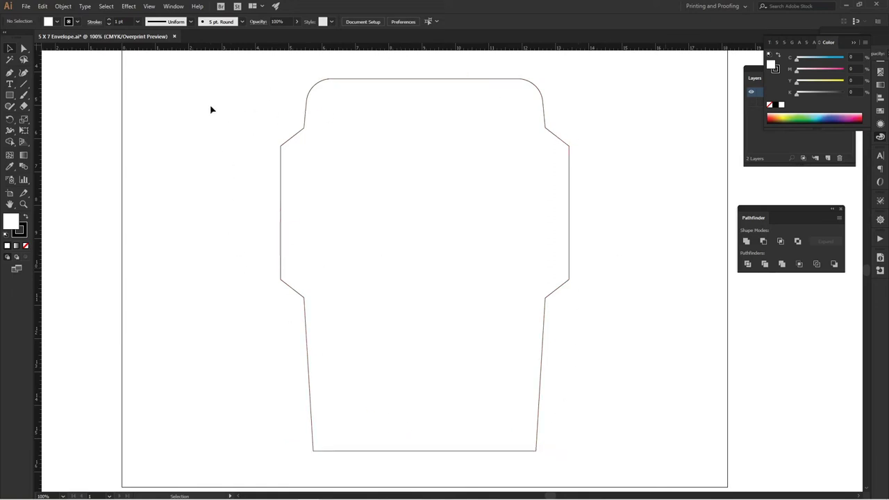
click(63, 6)
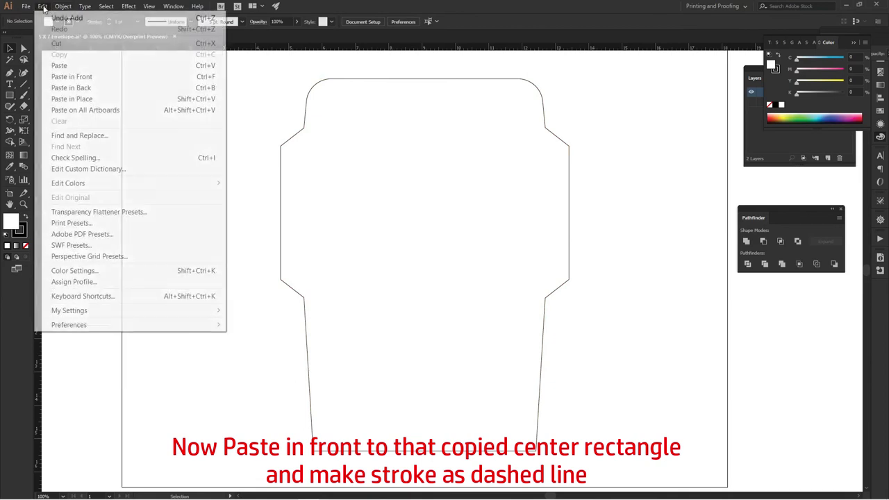
- Paste the centre rectangle in front and give it a dashed stroke marking the fold lines
click(51, 76)
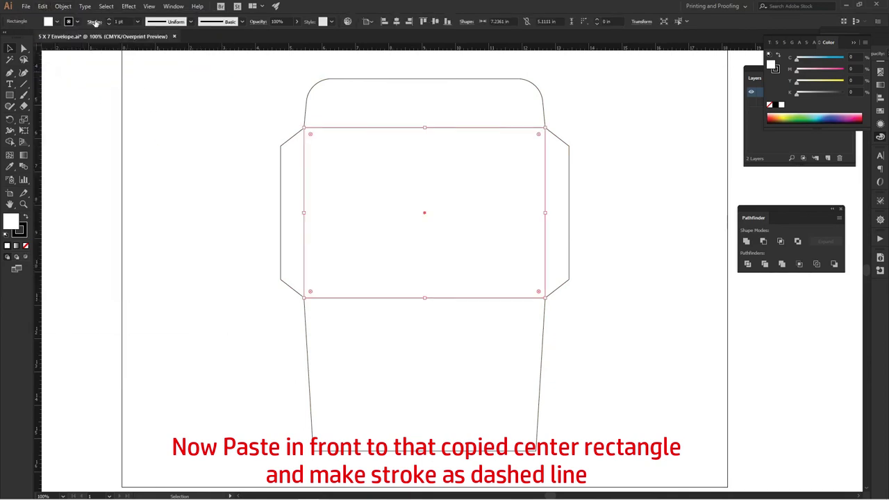
click(174, 123)
click(383, 220)
click(94, 21)
click(11, 87)
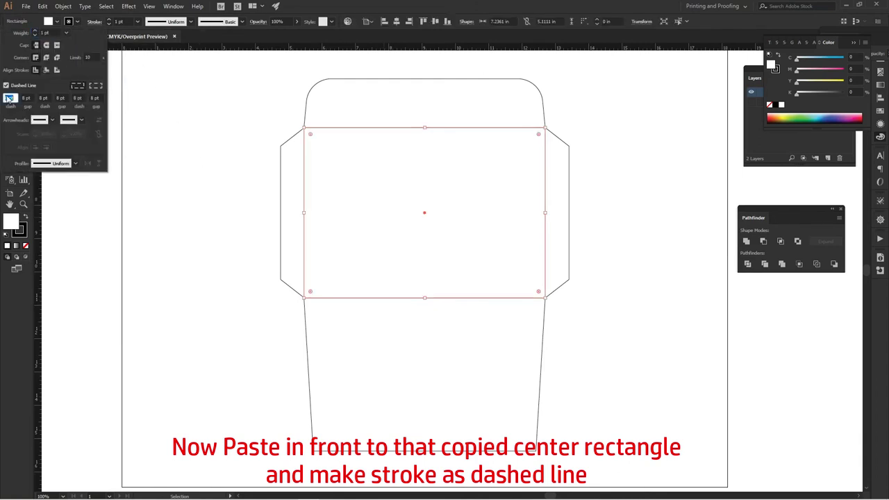
key(Tab)
key(Tab)
key(Tab)
key(Tab)
key(Return)
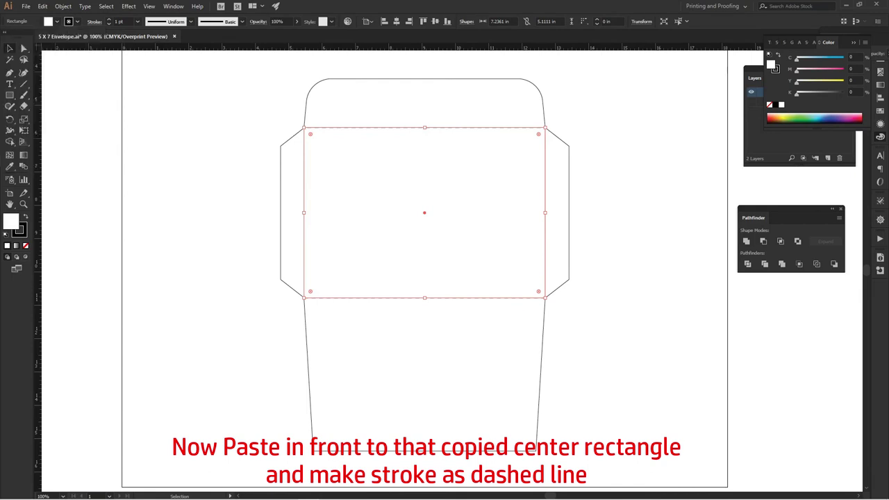
click(239, 162)
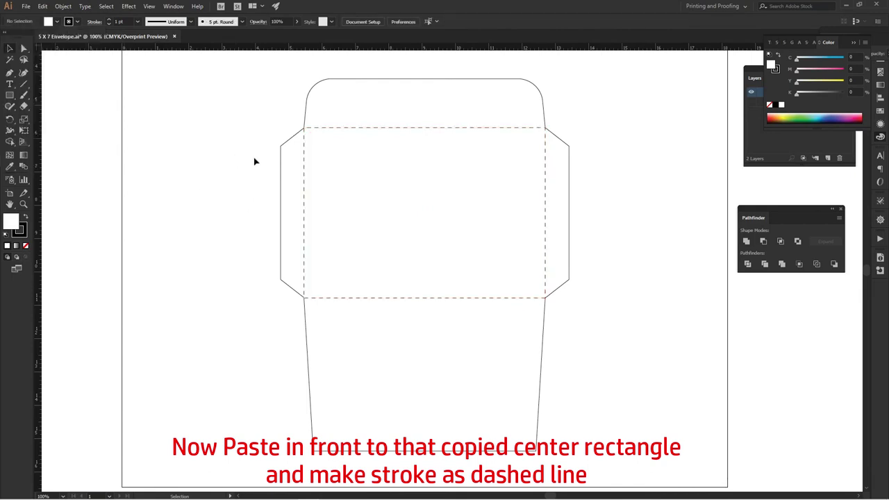
key(z)
drag(435, 228, 642, 428)
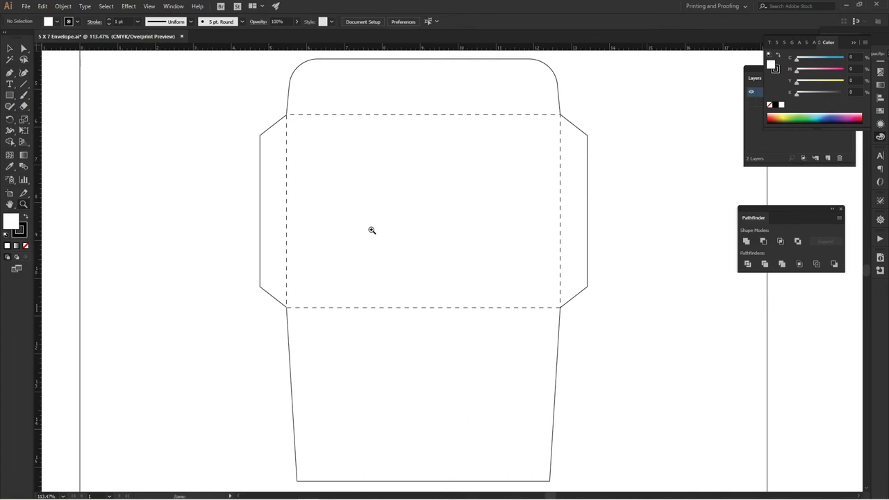
- Toggle Die Cutter and Layer 1 visibility to compare them, leaving Die Cutter hidden
click(9, 48)
click(752, 93)
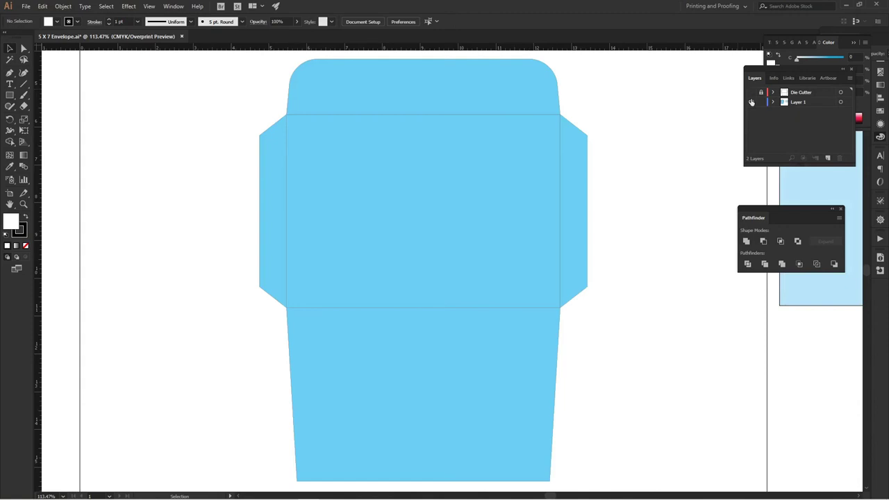
click(751, 102)
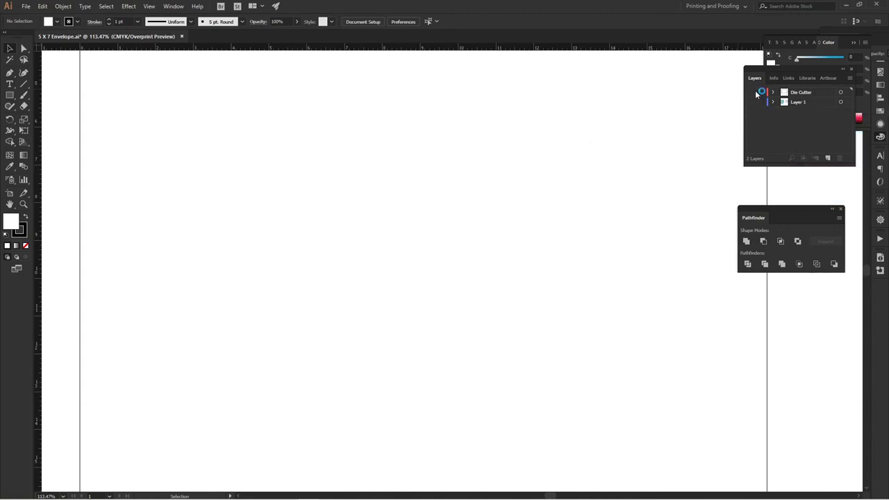
click(752, 92)
click(751, 102)
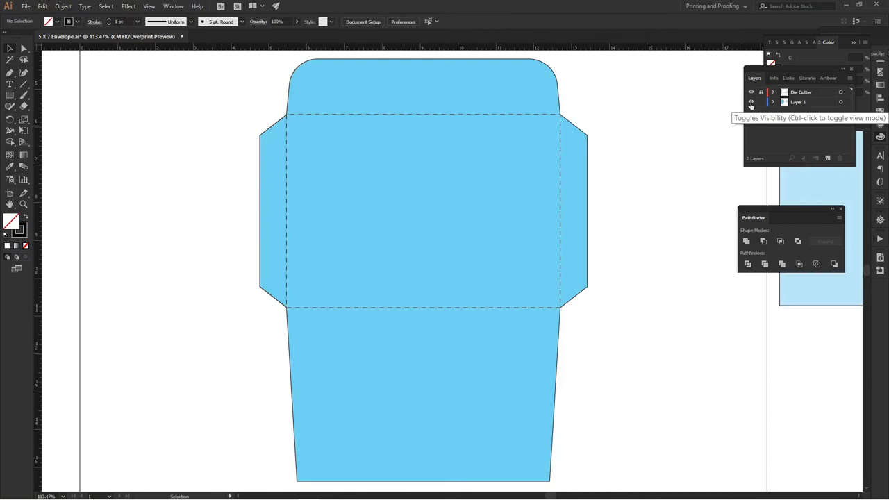
click(751, 103)
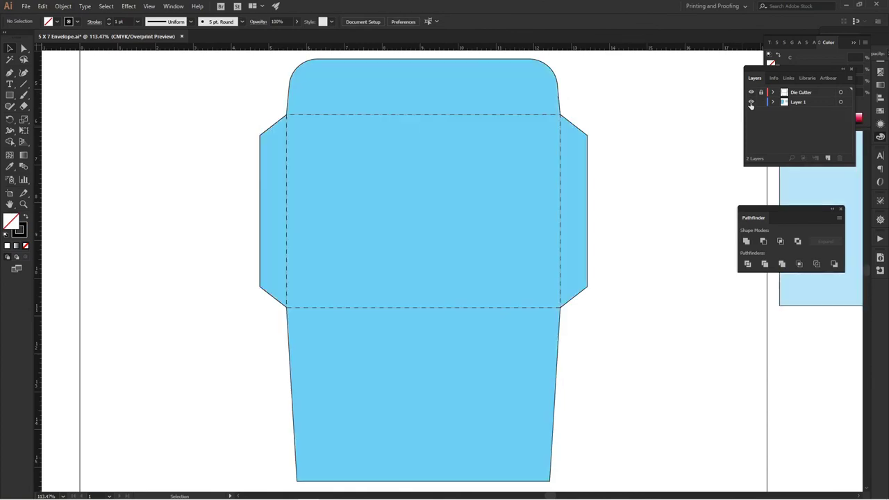
click(751, 102)
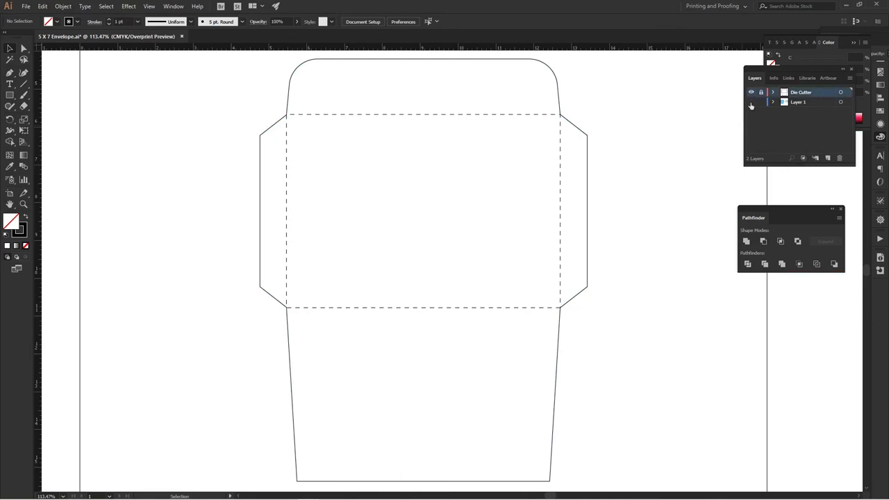
click(751, 102)
click(751, 92)
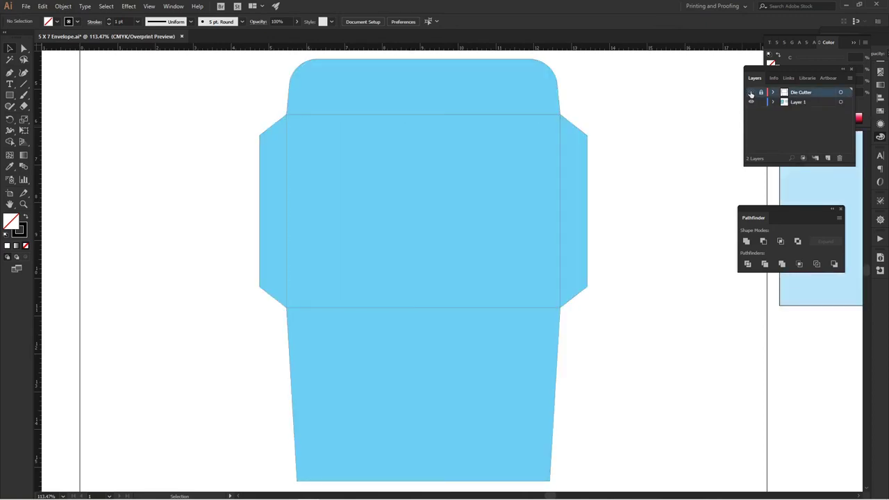
- Make Layer 1 active and marquee-select all its blue envelope pieces
click(796, 103)
key(ctrl+a)
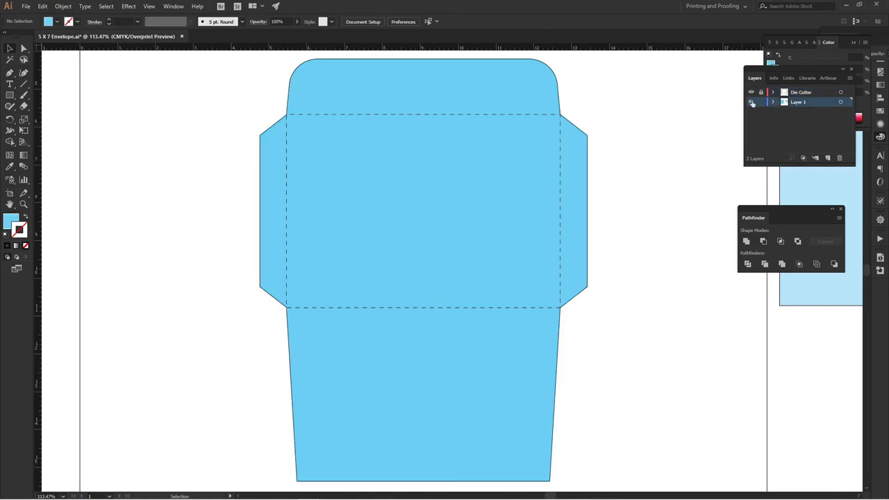
click(694, 173)
drag(248, 97, 587, 422)
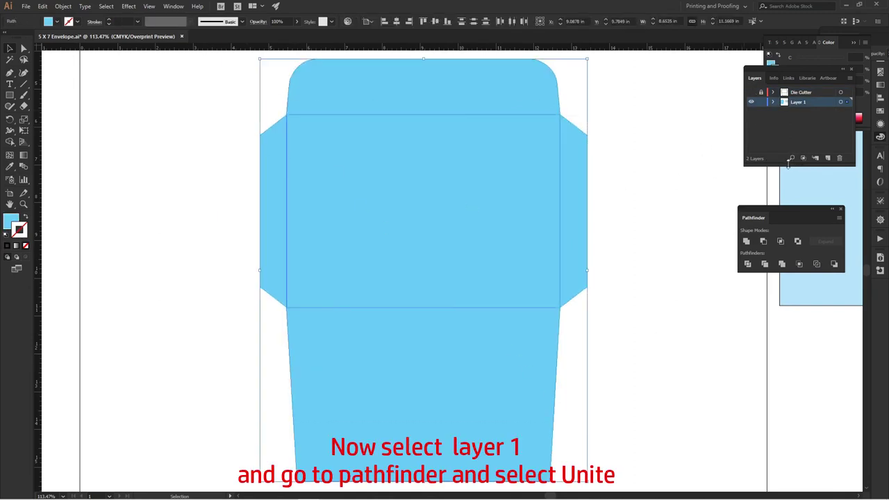
- Unite the blue envelope pieces into one shape with Pathfinder
click(746, 242)
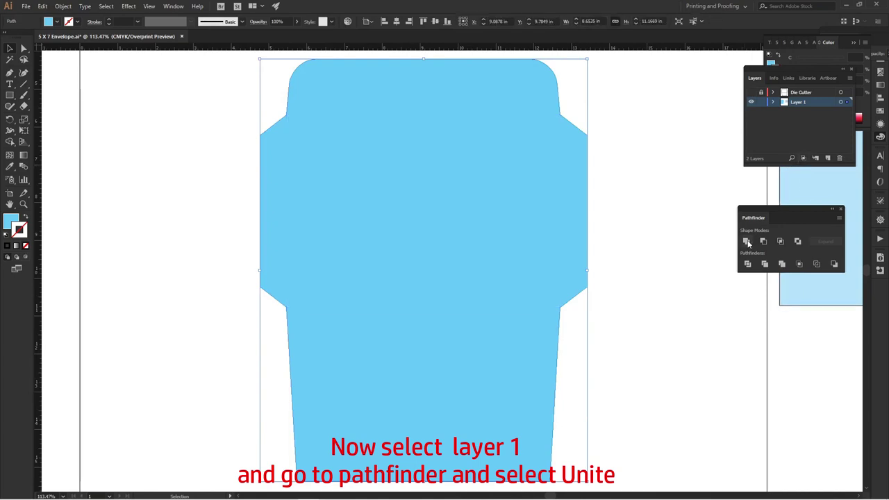
click(607, 312)
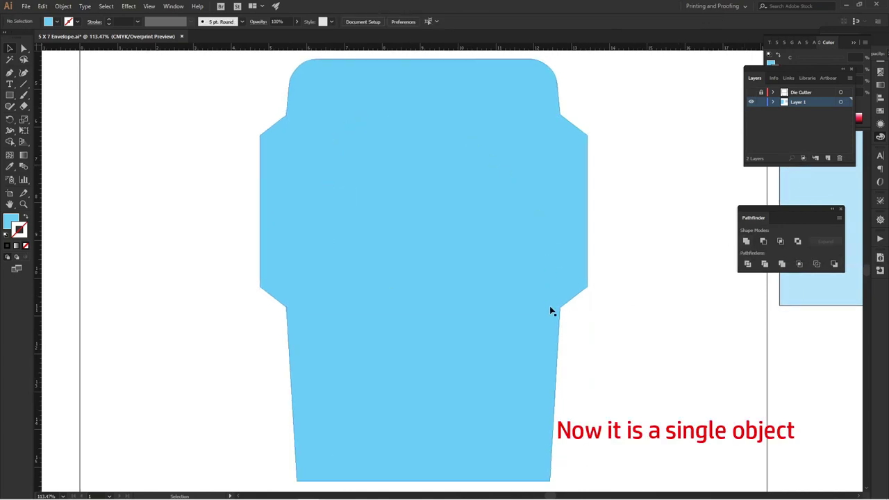
click(377, 378)
- Toggle the Die Cutter lines to check them against the merged shape, leaving them visible
click(751, 92)
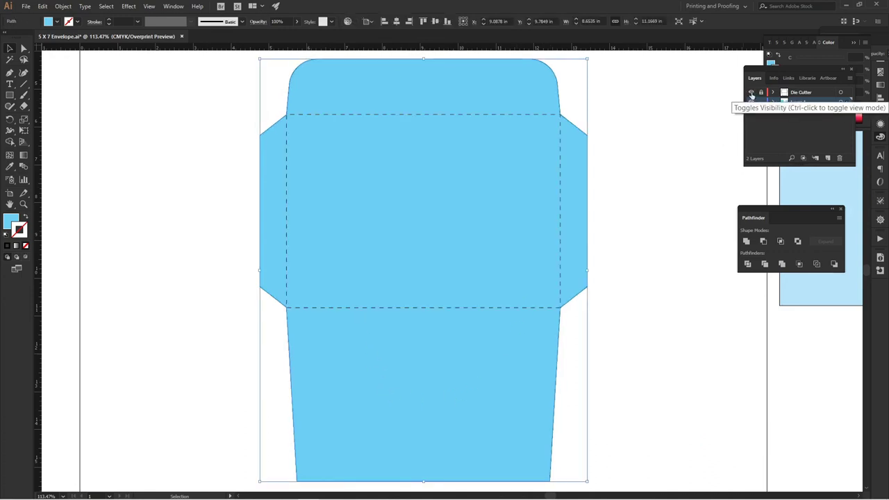
click(751, 92)
click(708, 128)
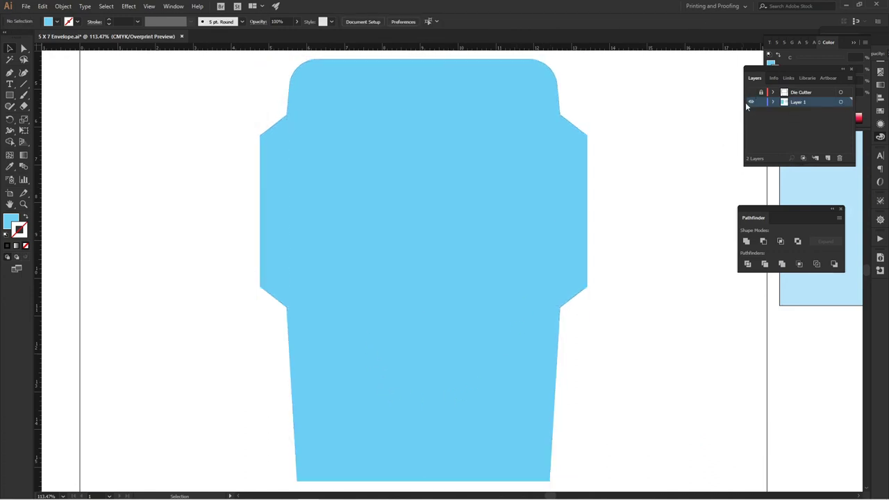
click(750, 93)
click(750, 92)
click(750, 92)
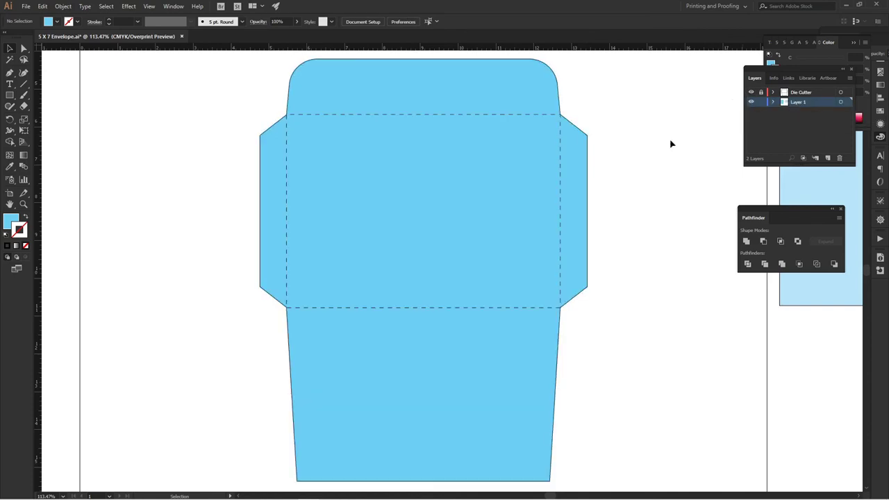
click(507, 175)
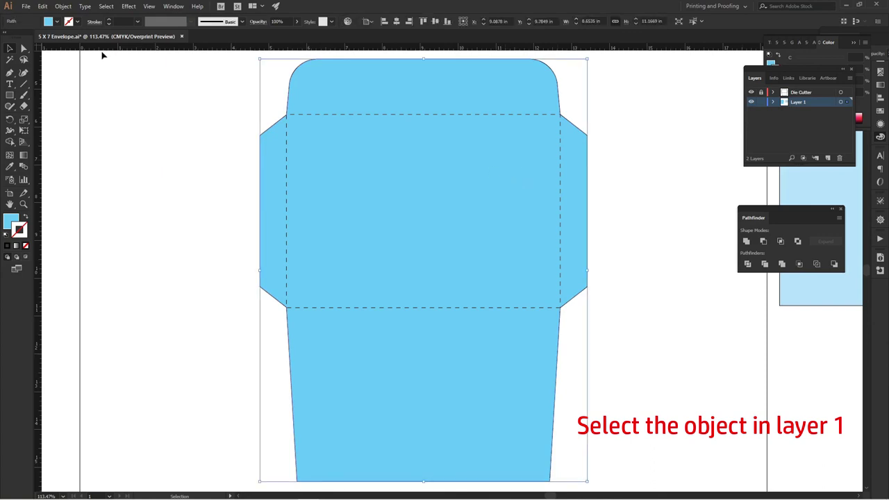
- Offset the envelope path by 3 mm to create a larger bleed shape
click(71, 8)
text(3)
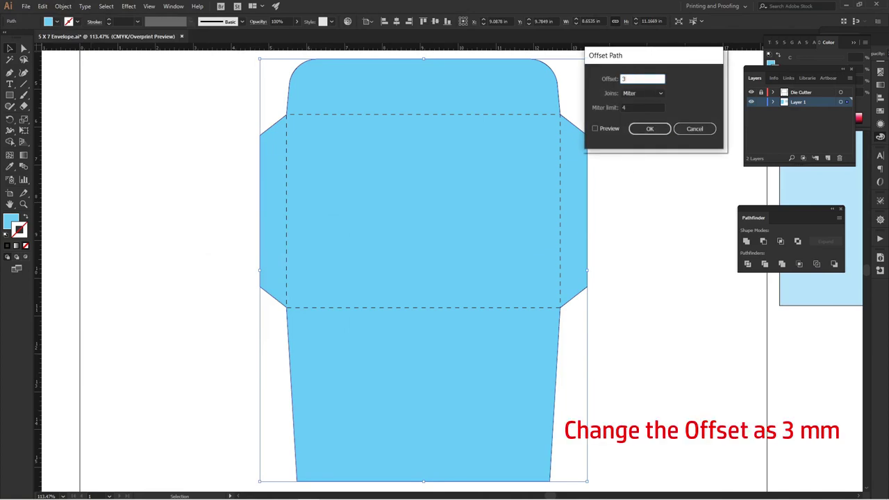
text(mm)
click(603, 130)
click(595, 129)
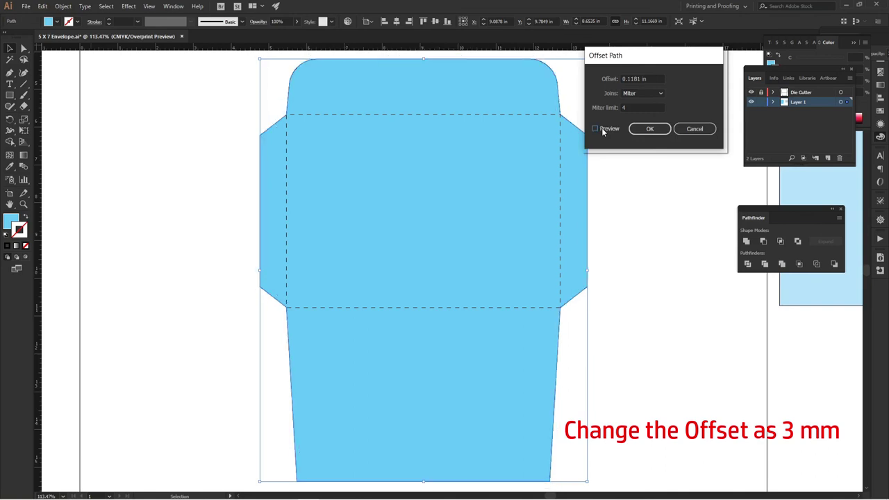
click(602, 130)
click(649, 129)
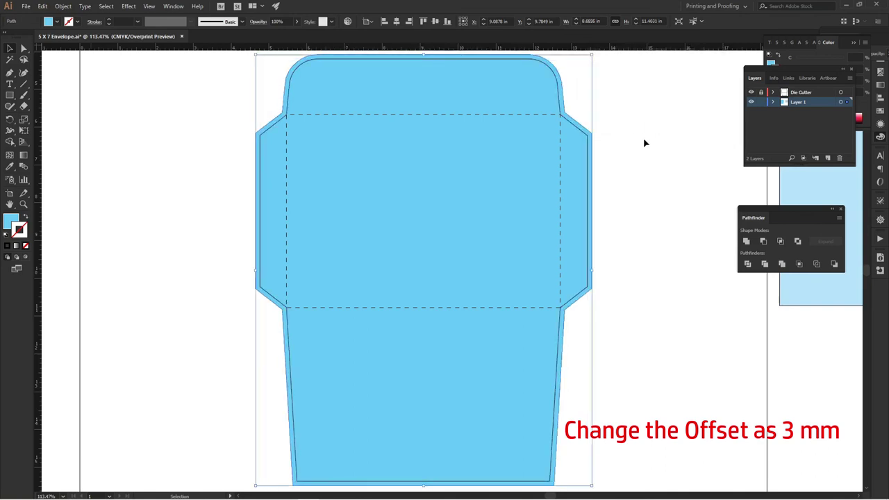
click(646, 139)
- Colour the original inner envelope shape red, move it aside and delete it
click(751, 92)
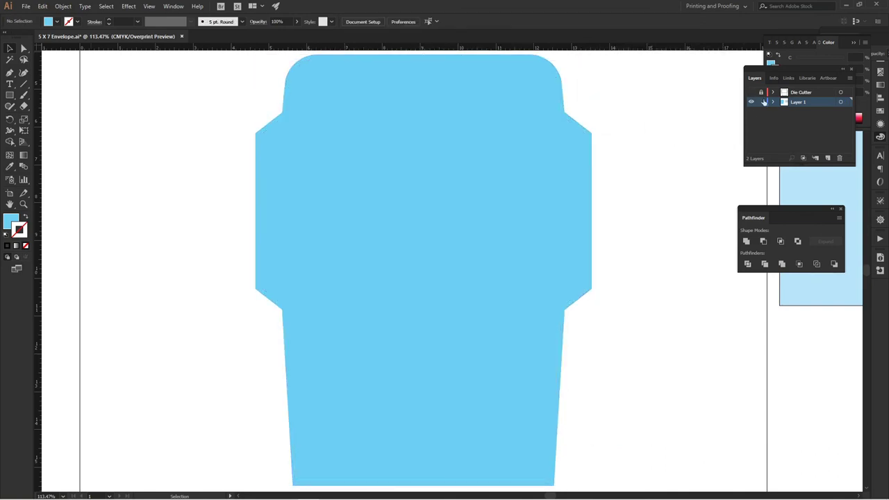
key(ctrl+a)
click(772, 70)
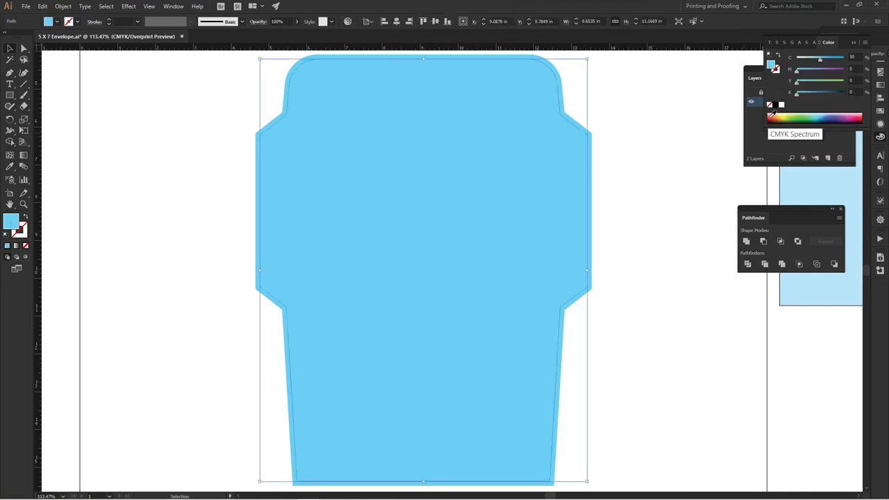
click(773, 115)
click(773, 114)
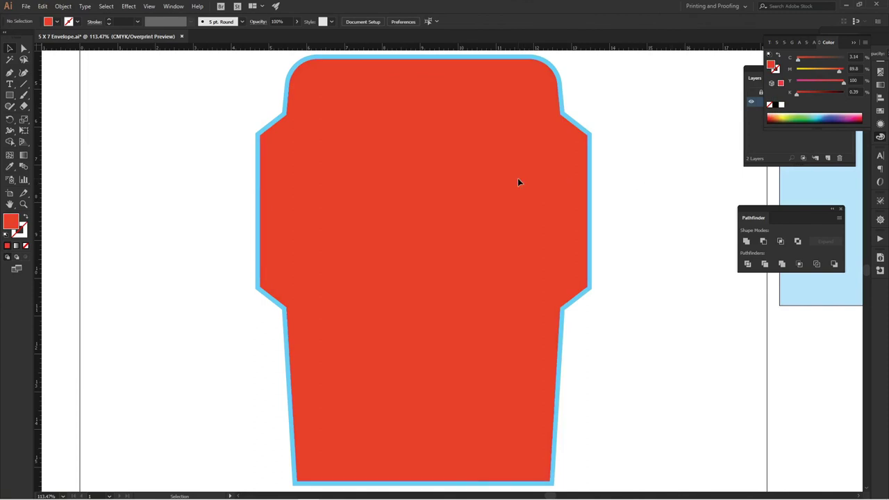
drag(472, 174, 375, 201)
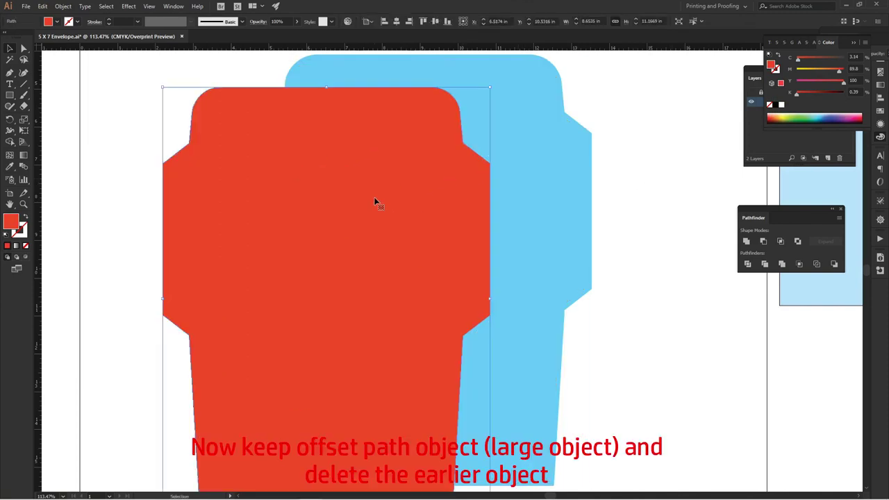
key(Delete)
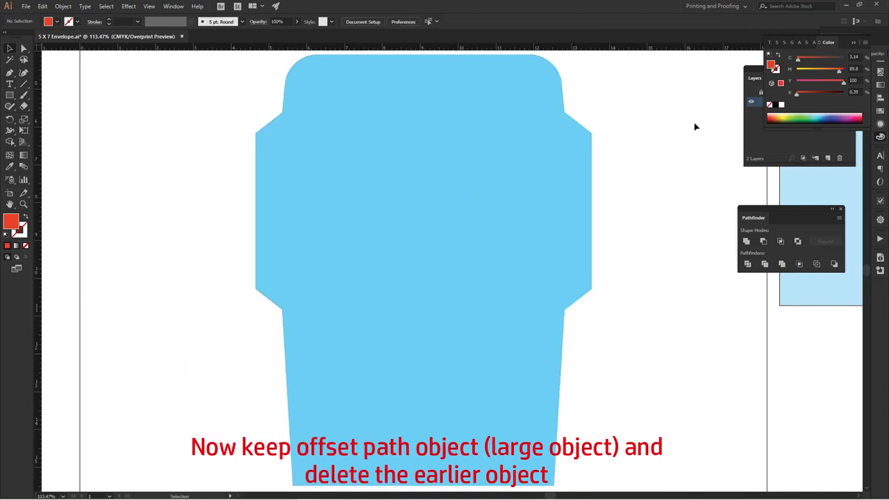
click(750, 139)
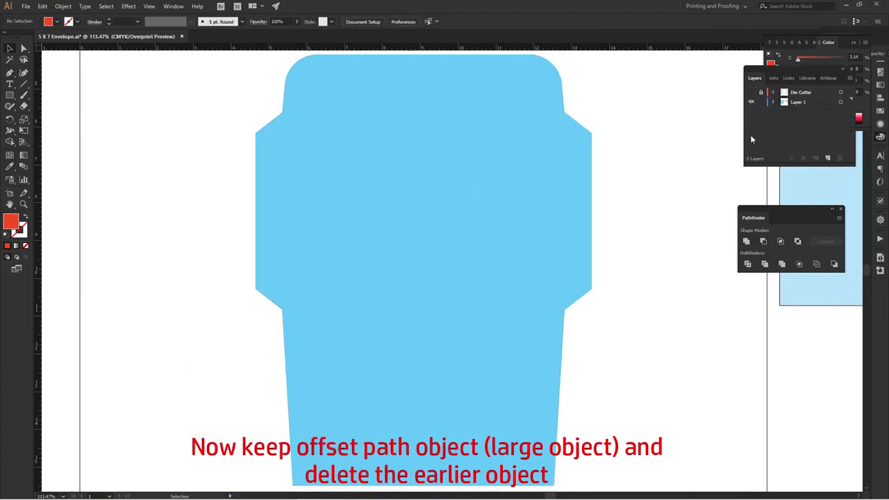
- Toggle the Die Cutter lines over the bled envelope to check the bleed
click(751, 93)
click(751, 92)
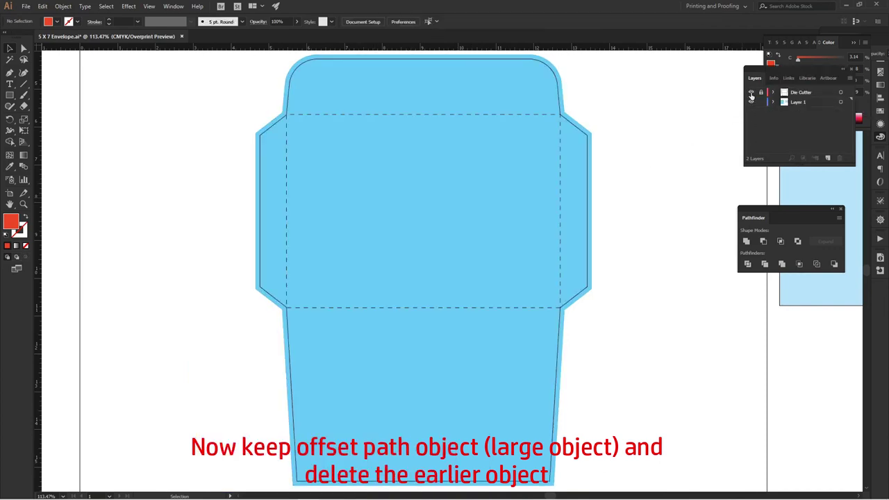
click(751, 93)
click(750, 93)
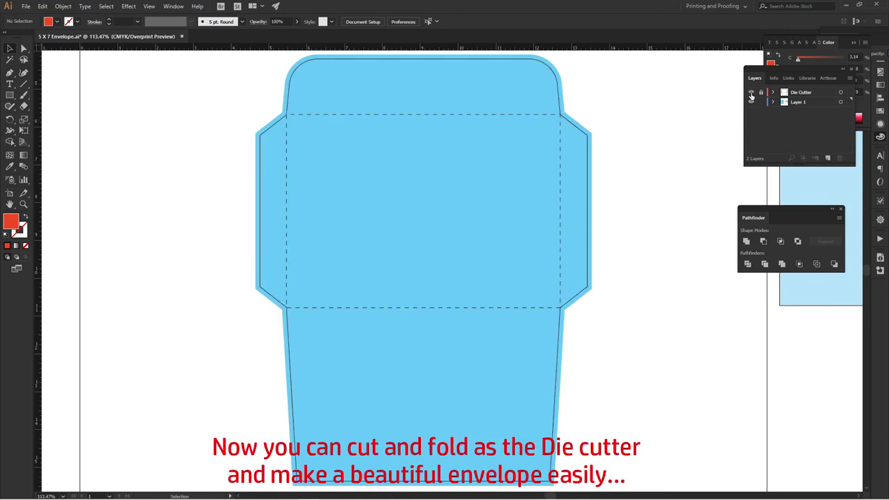
click(751, 92)
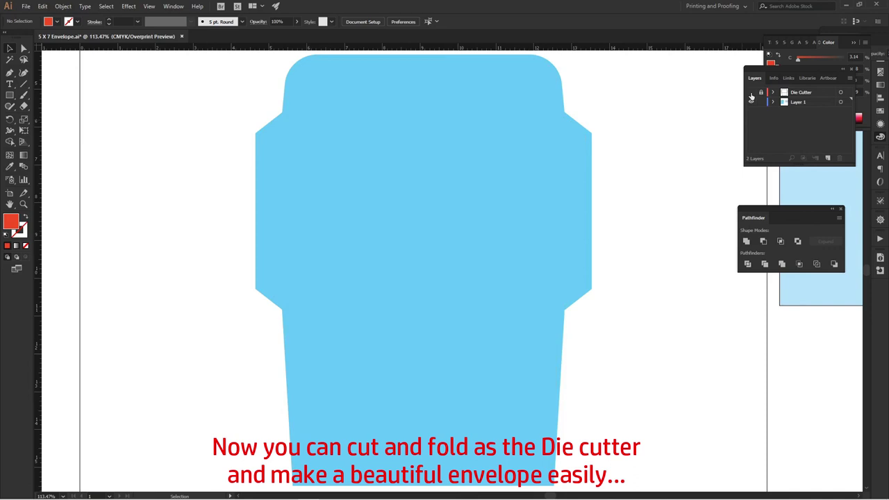
click(751, 93)
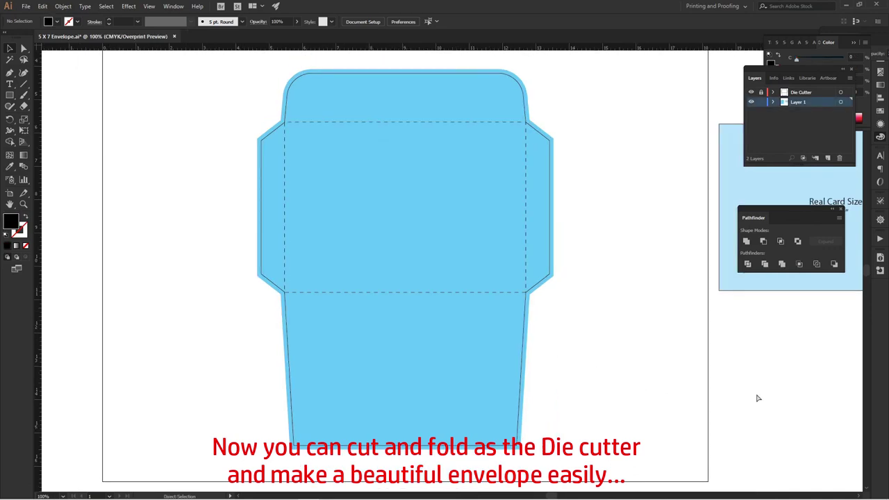
- Paste in the Season's Greetings heading and return address, then hide the Die Cutter lines
key(ctrl+v)
click(617, 393)
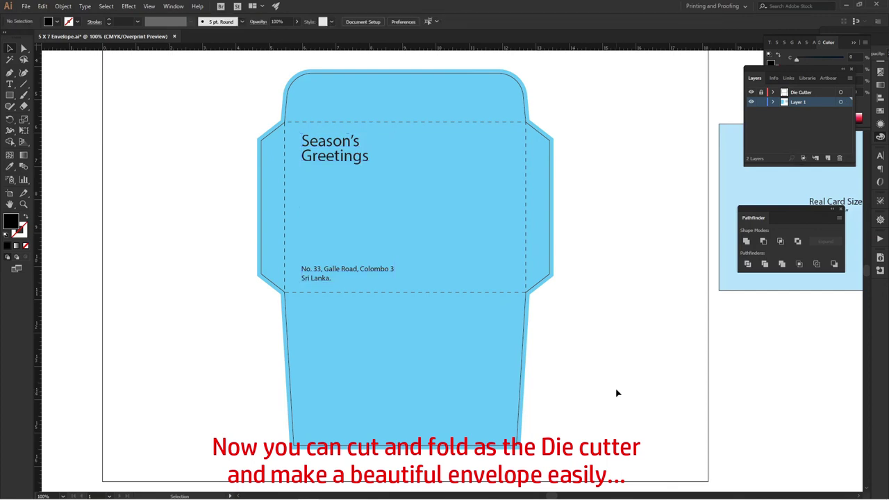
click(751, 92)
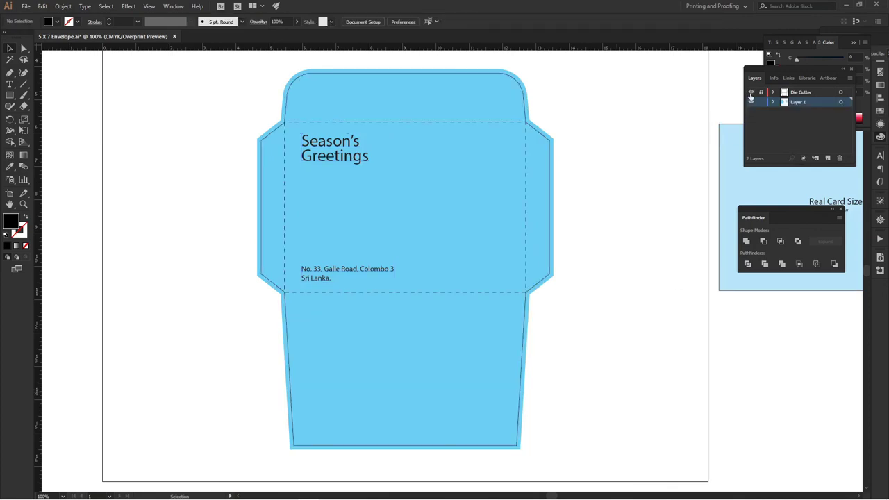